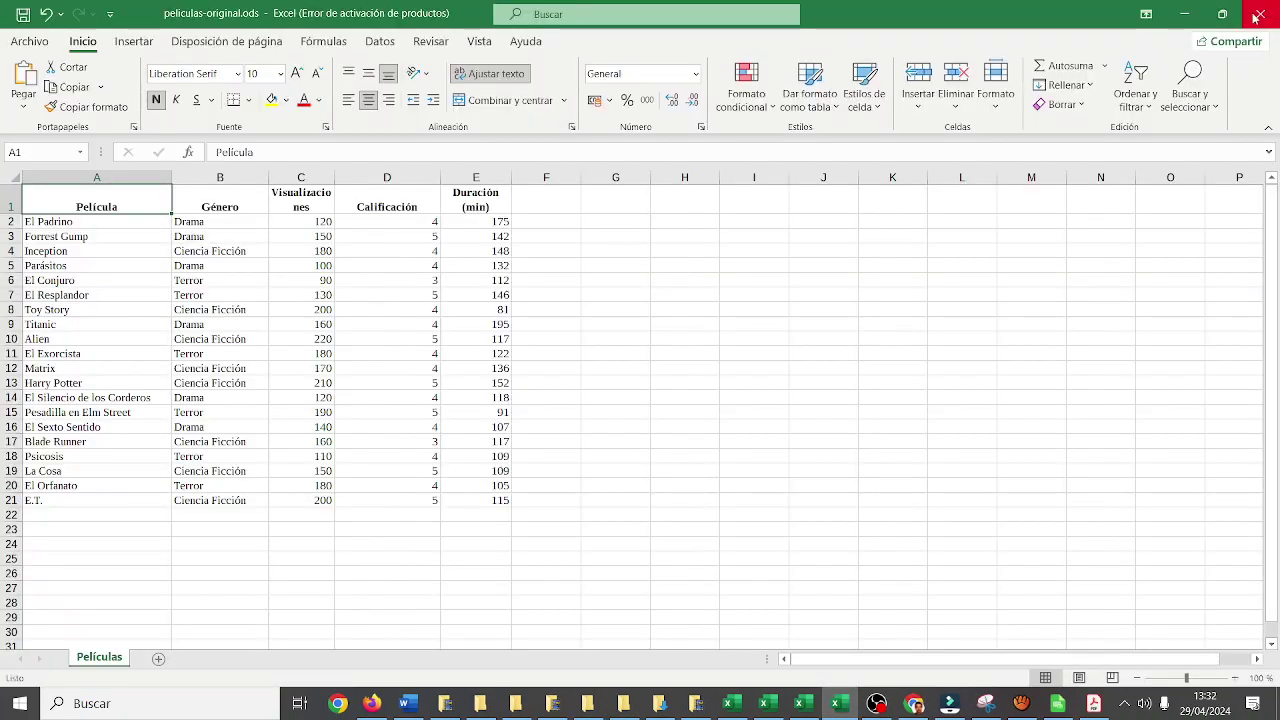
Close the Excel window showing peliculas-original.ods and open that file from the cienciadedatos folder with LibreOffice
click(1258, 14)
click(601, 705)
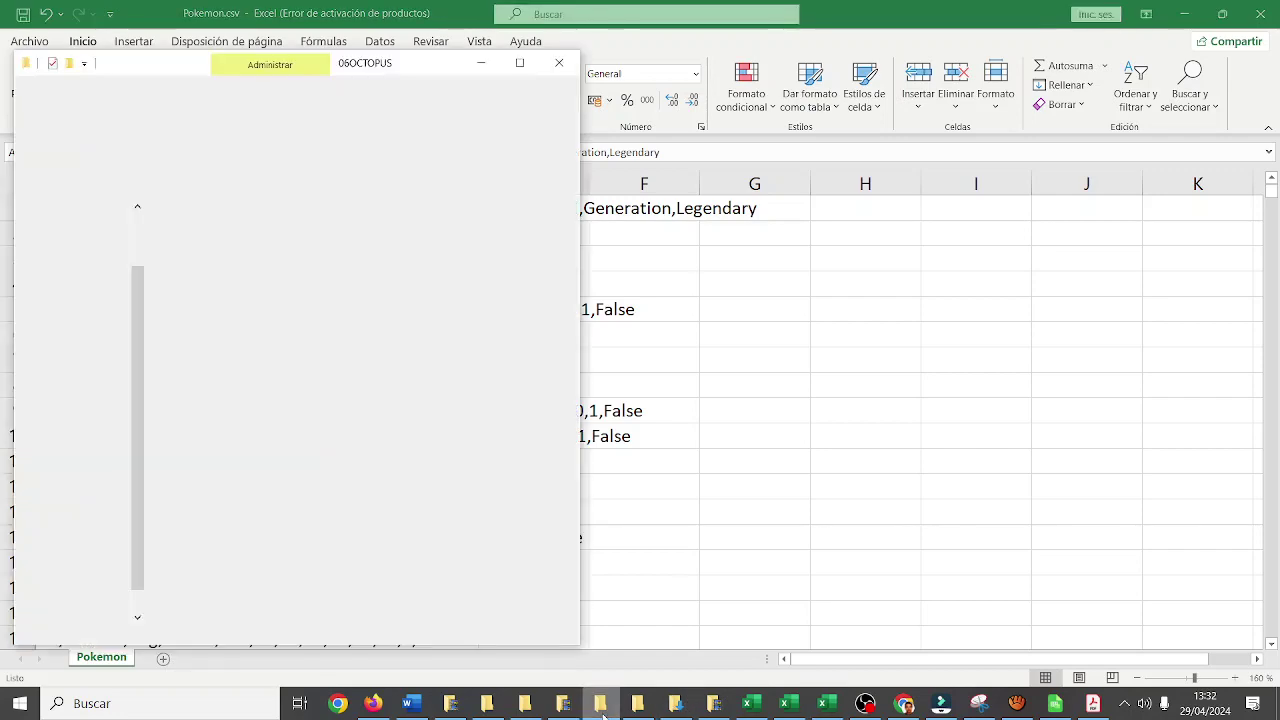
click(601, 705)
click(637, 705)
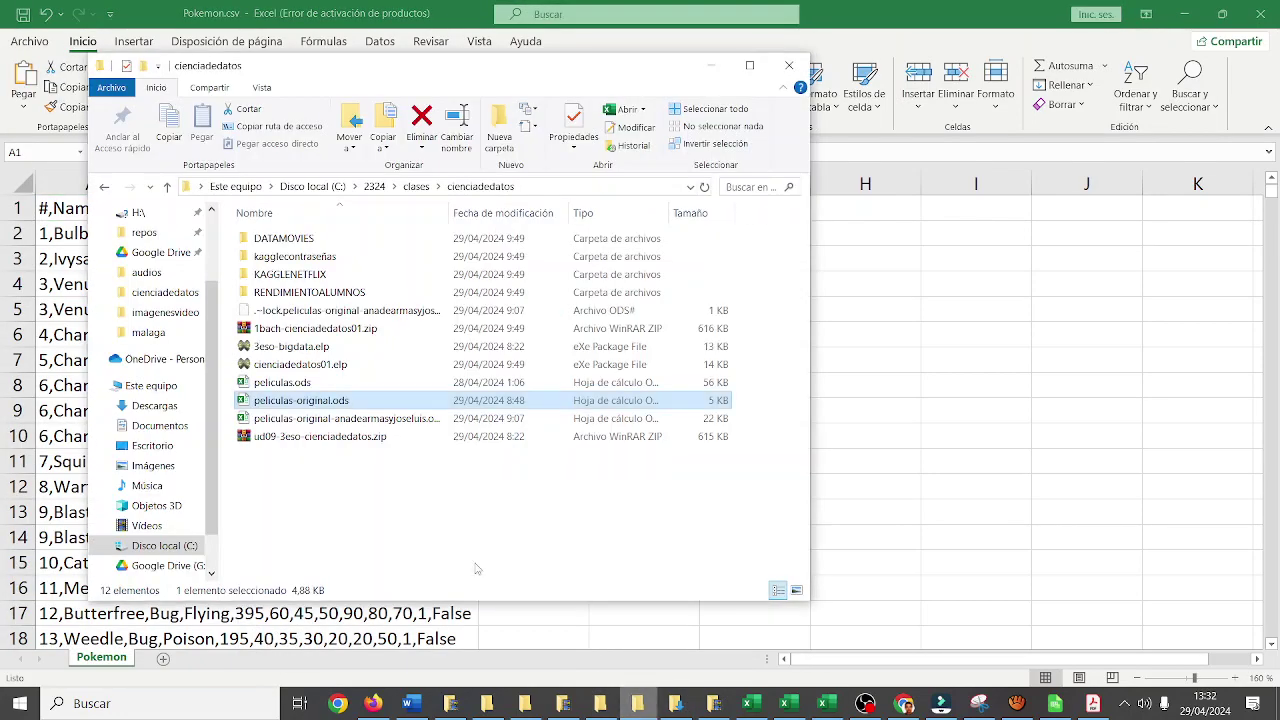
right_click(323, 400)
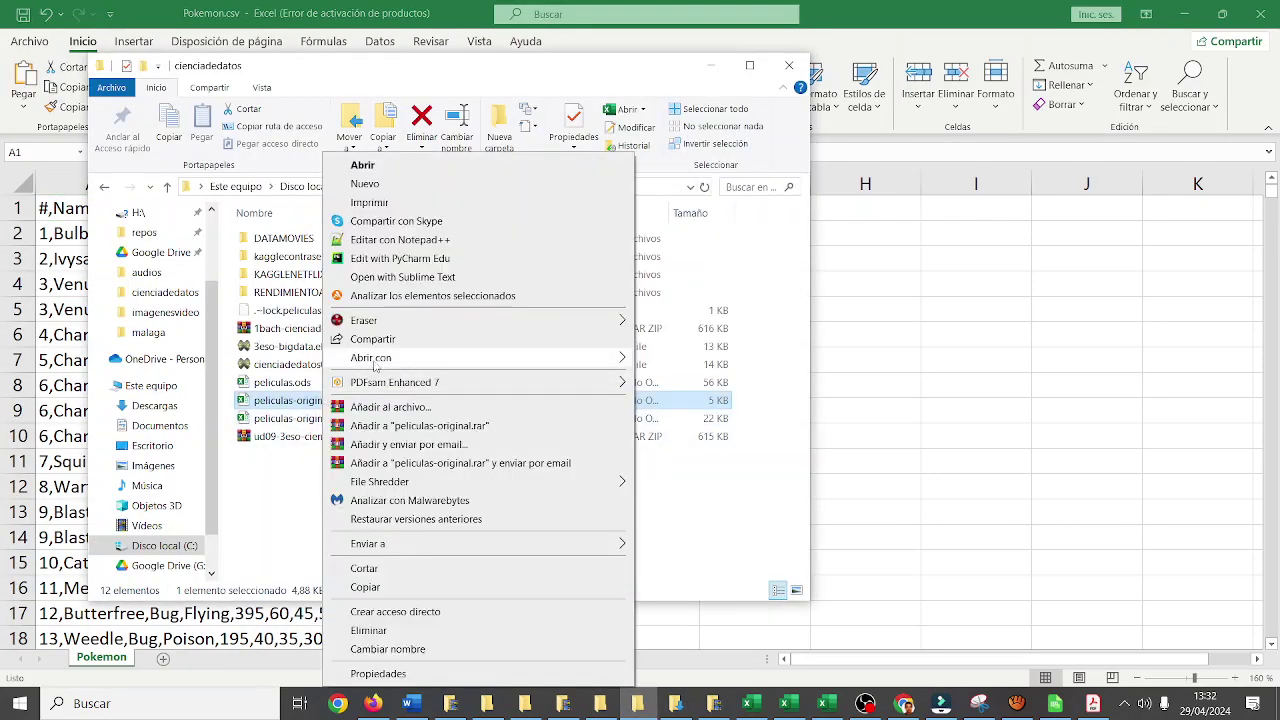
mouse_move(378, 360)
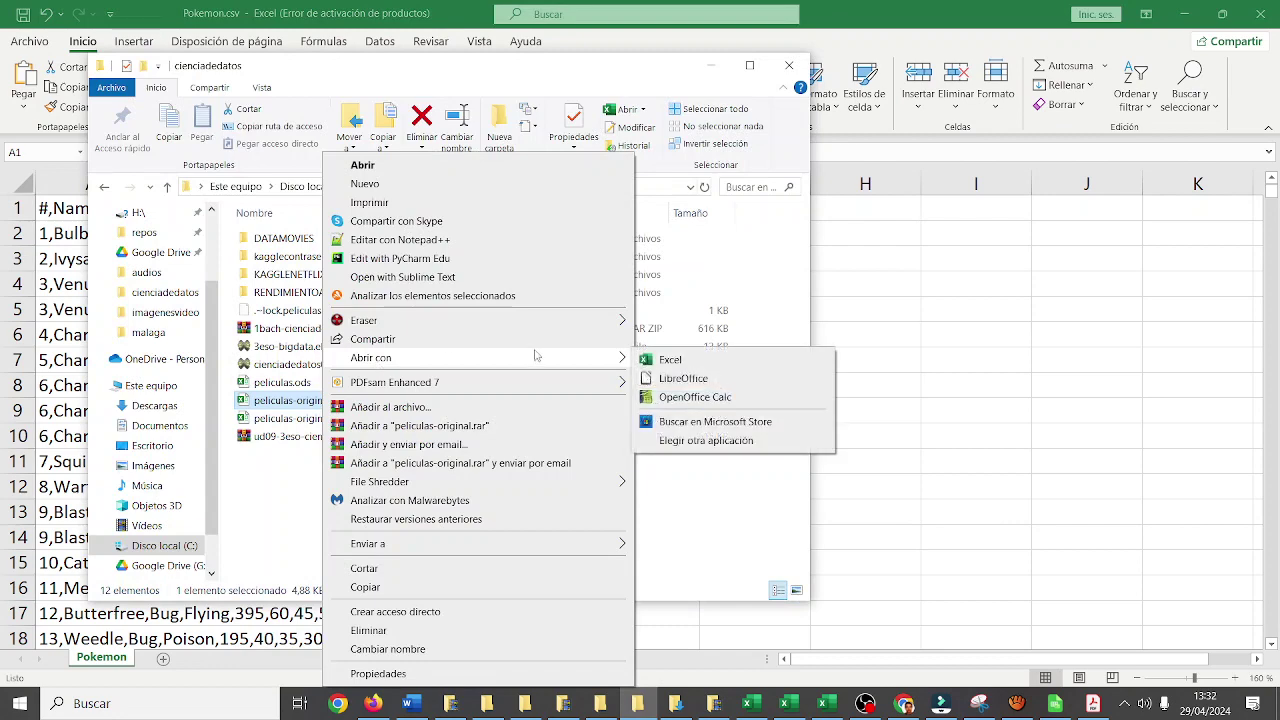
click(676, 384)
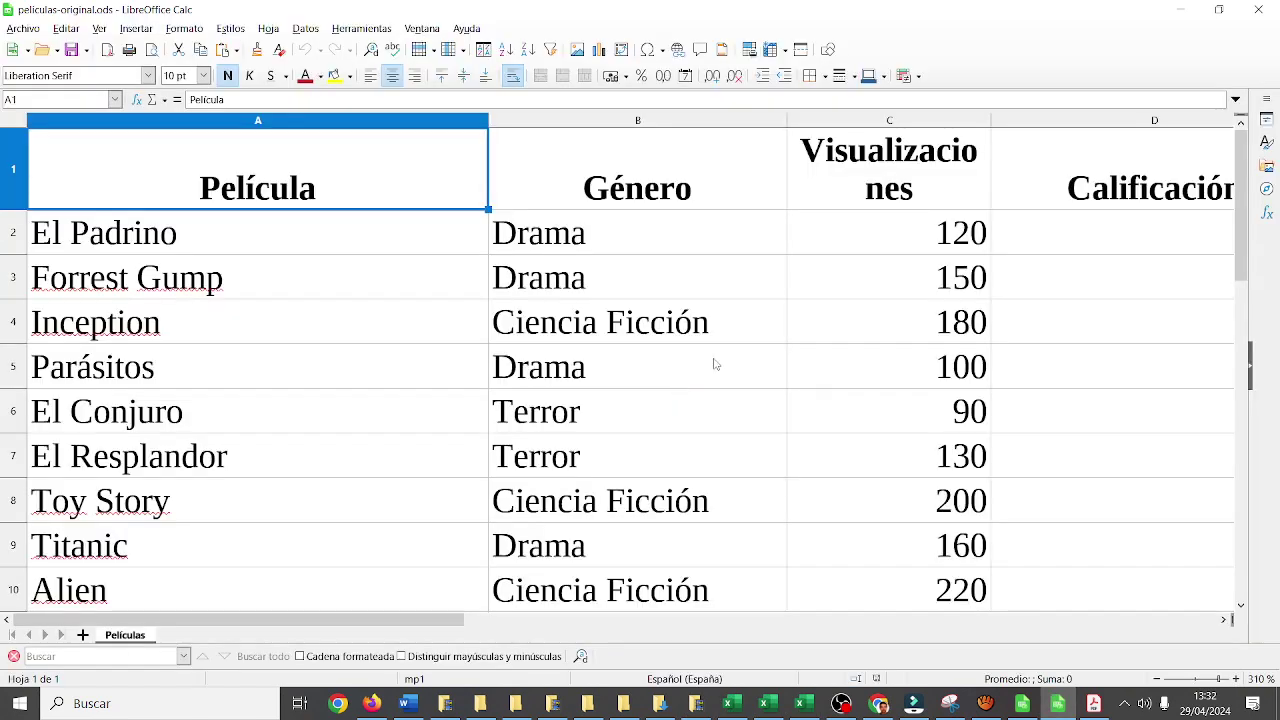
Start a pivot table using the current selection A1:E21 of the Películas sheet as its source
click(1157, 679)
click(1157, 679)
click(1157, 679)
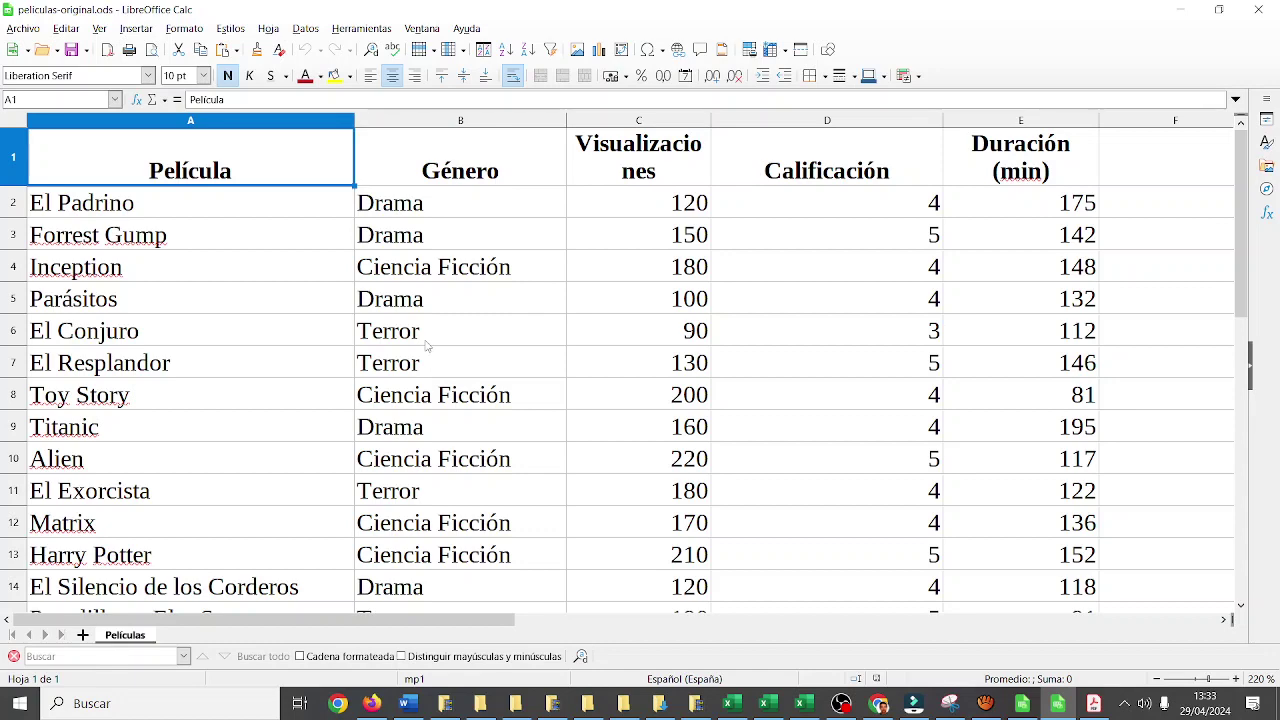
click(1157, 680)
click(1157, 680)
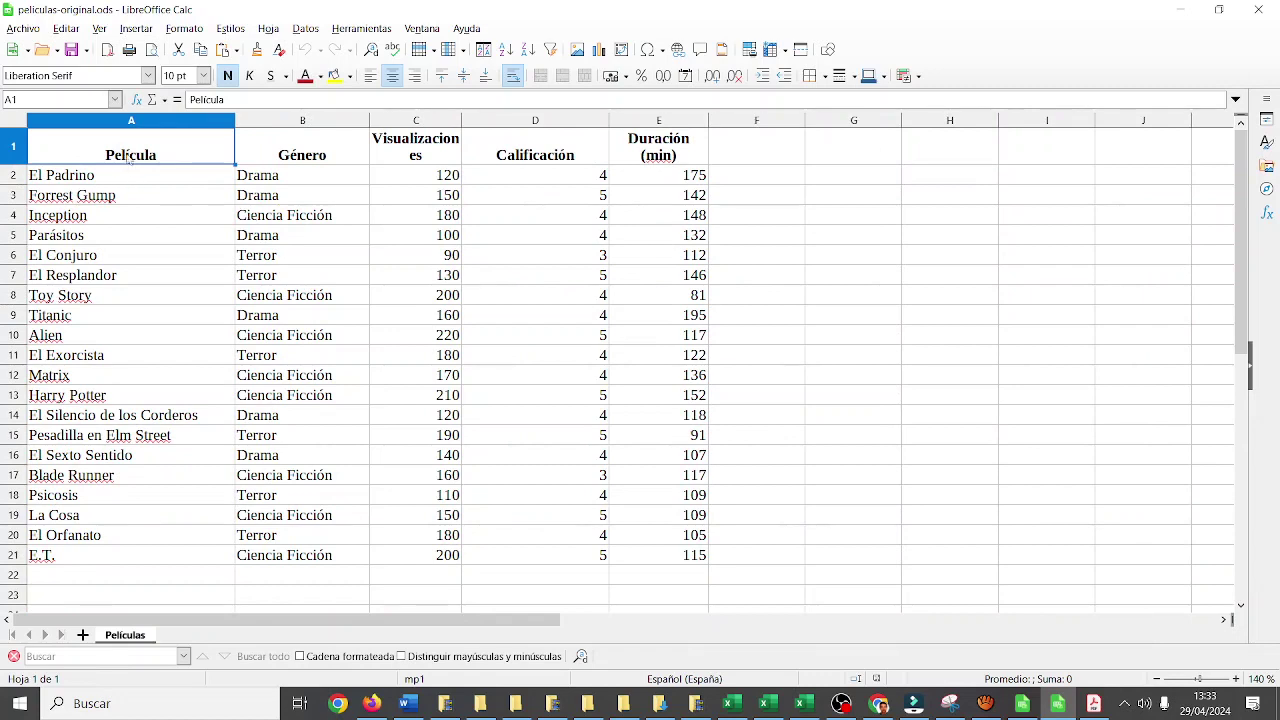
drag(128, 158, 666, 553)
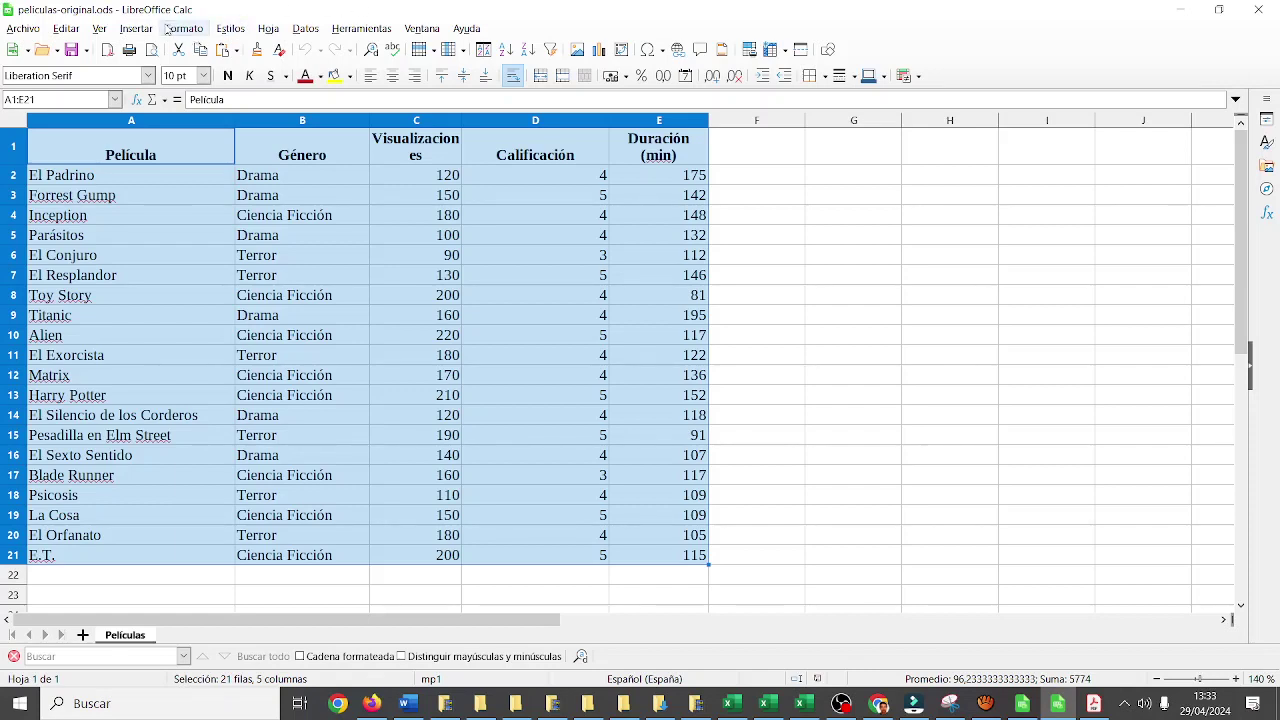
click(298, 30)
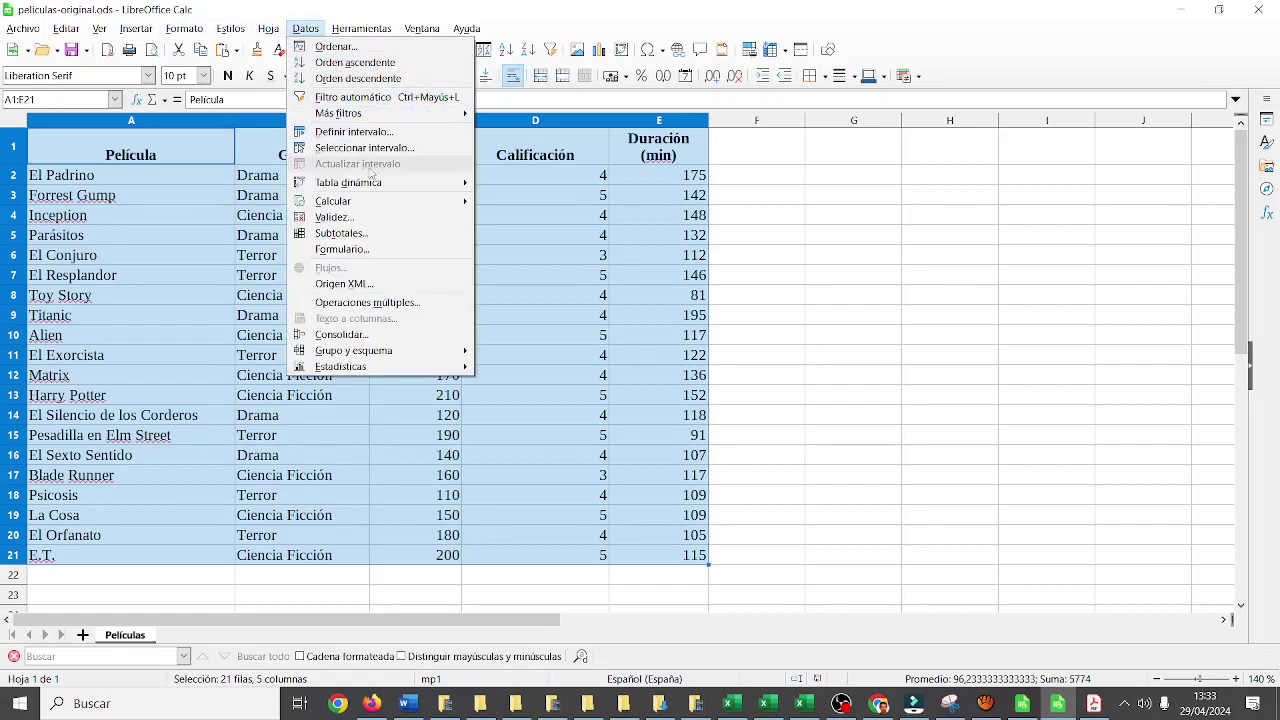
mouse_move(377, 188)
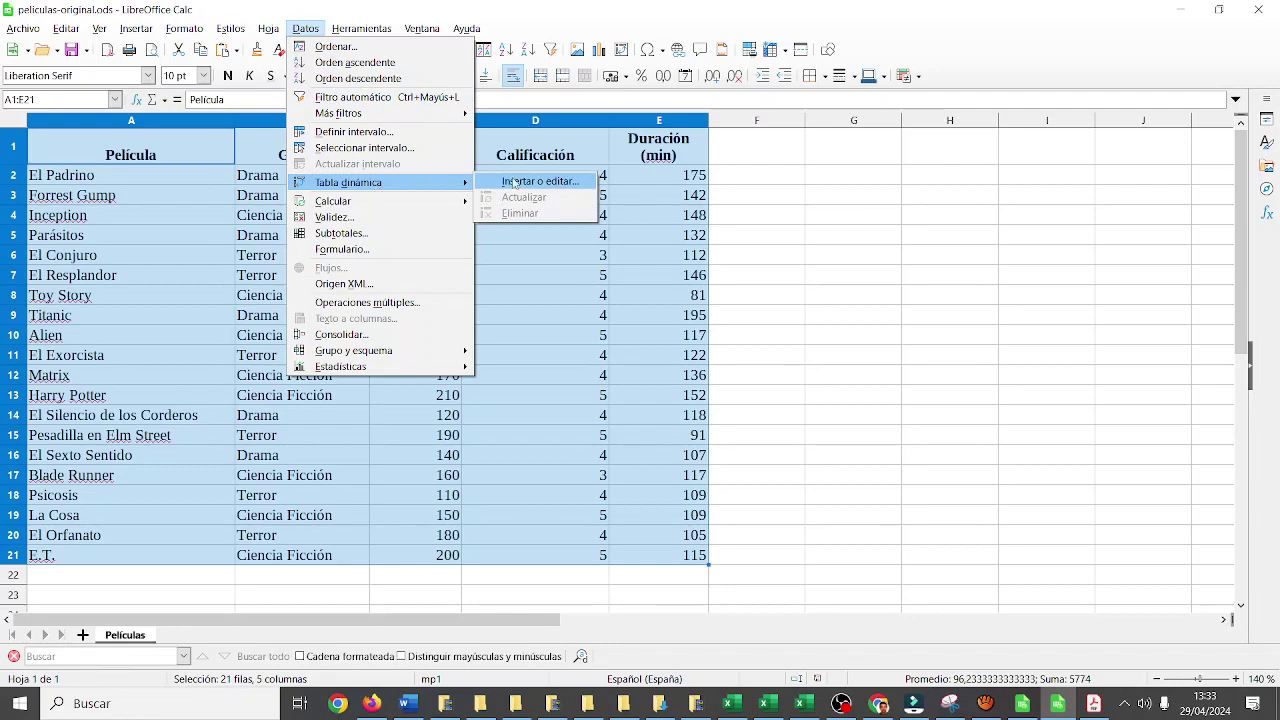
click(530, 184)
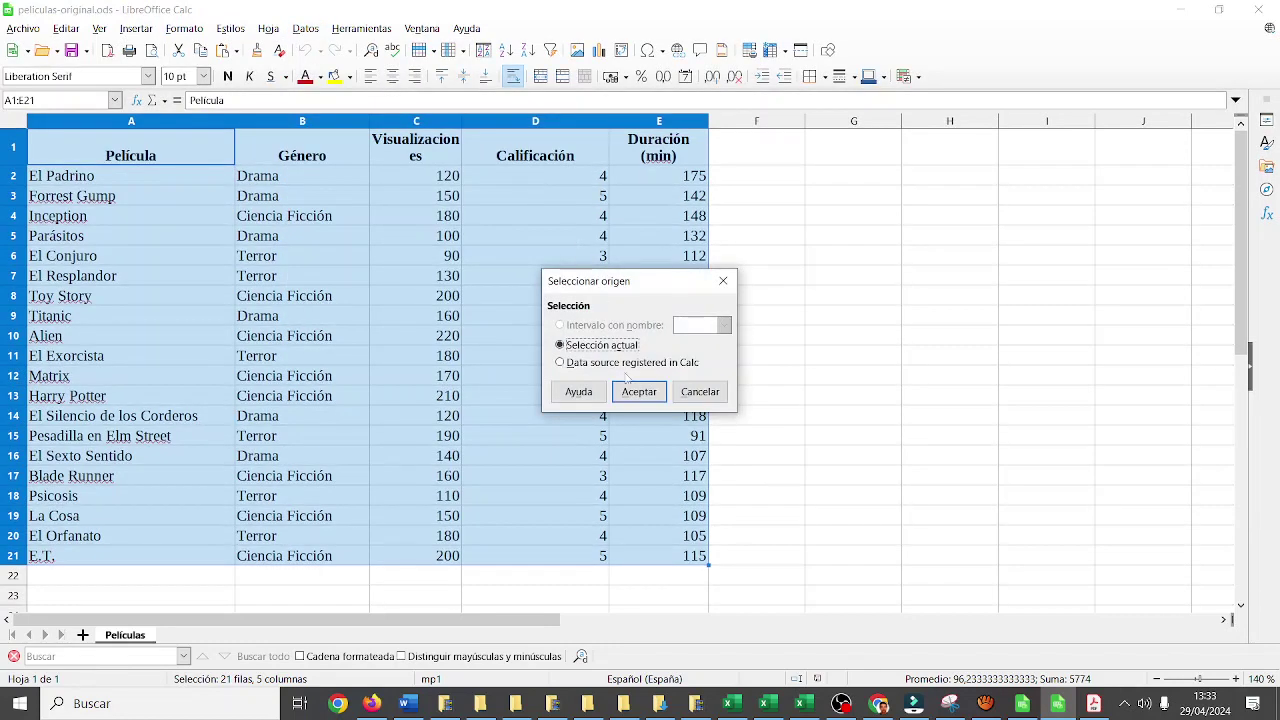
click(641, 396)
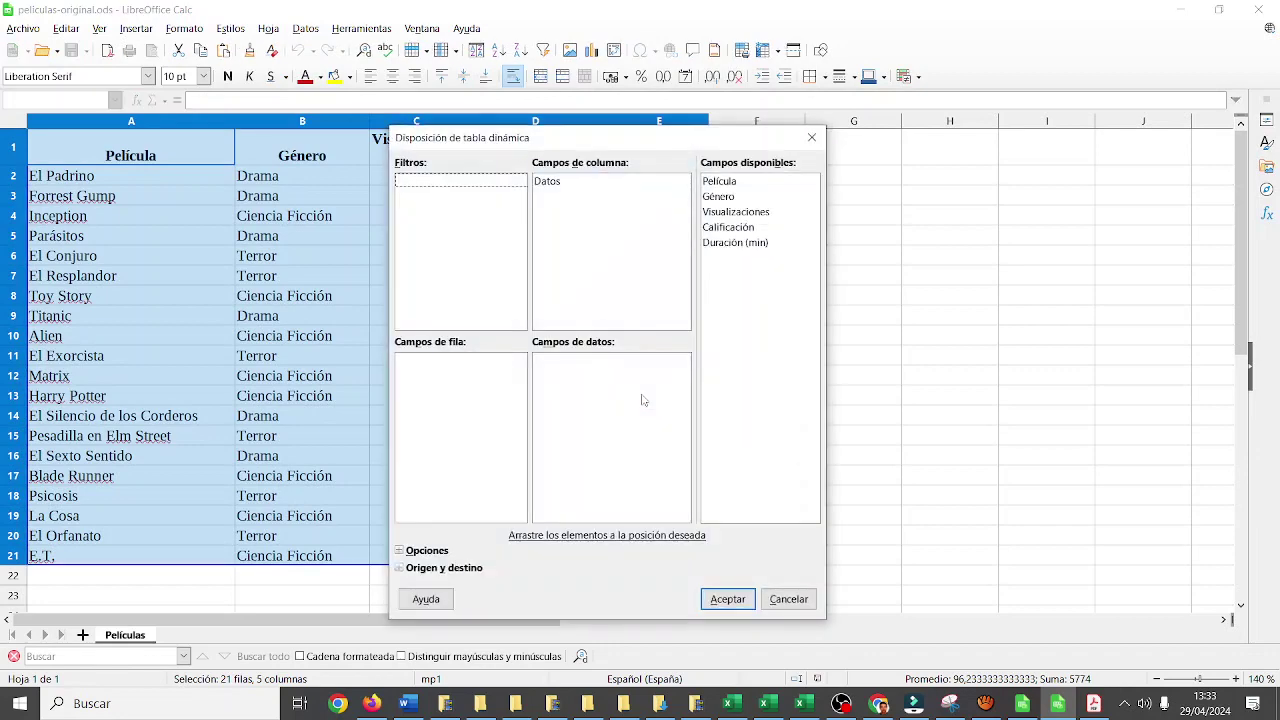
Create the pivot table with Género as row field and the sum of Visualizaciones as data field
drag(731, 205, 443, 425)
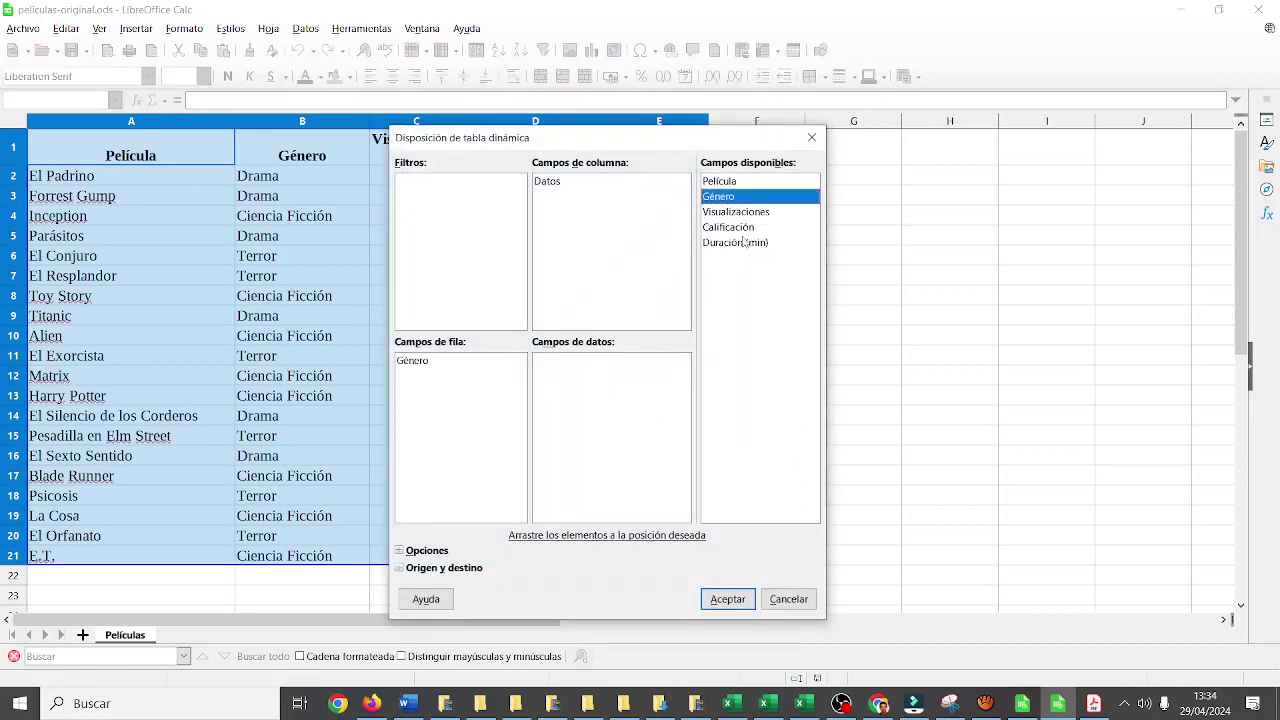
drag(743, 218, 597, 414)
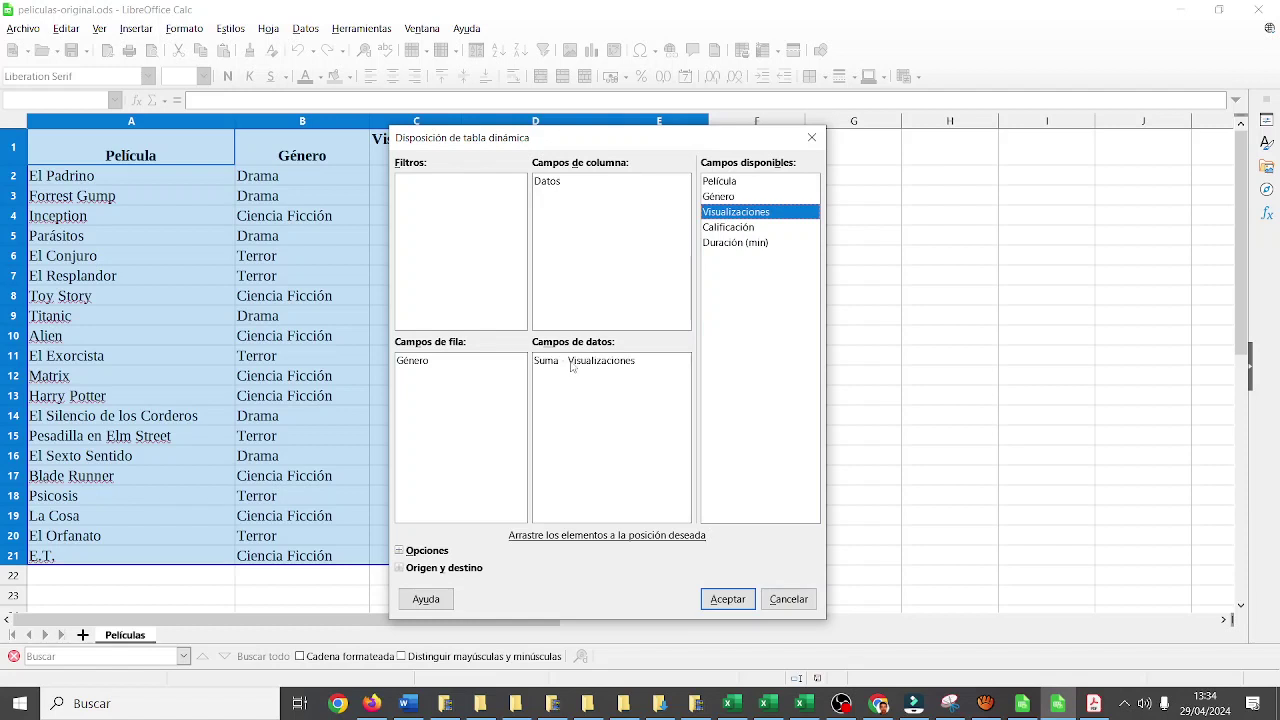
click(726, 599)
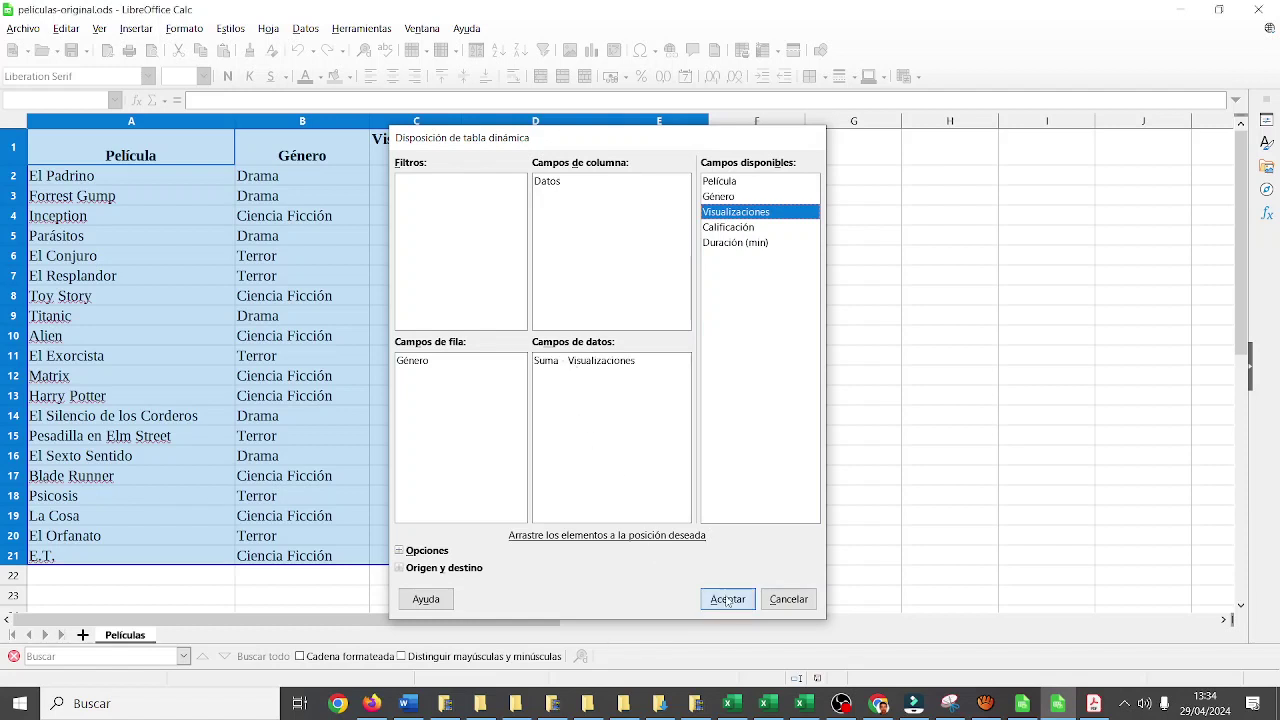
Examine the pivot table with the summed Visualizaciones for each Género
click(1237, 681)
click(1237, 681)
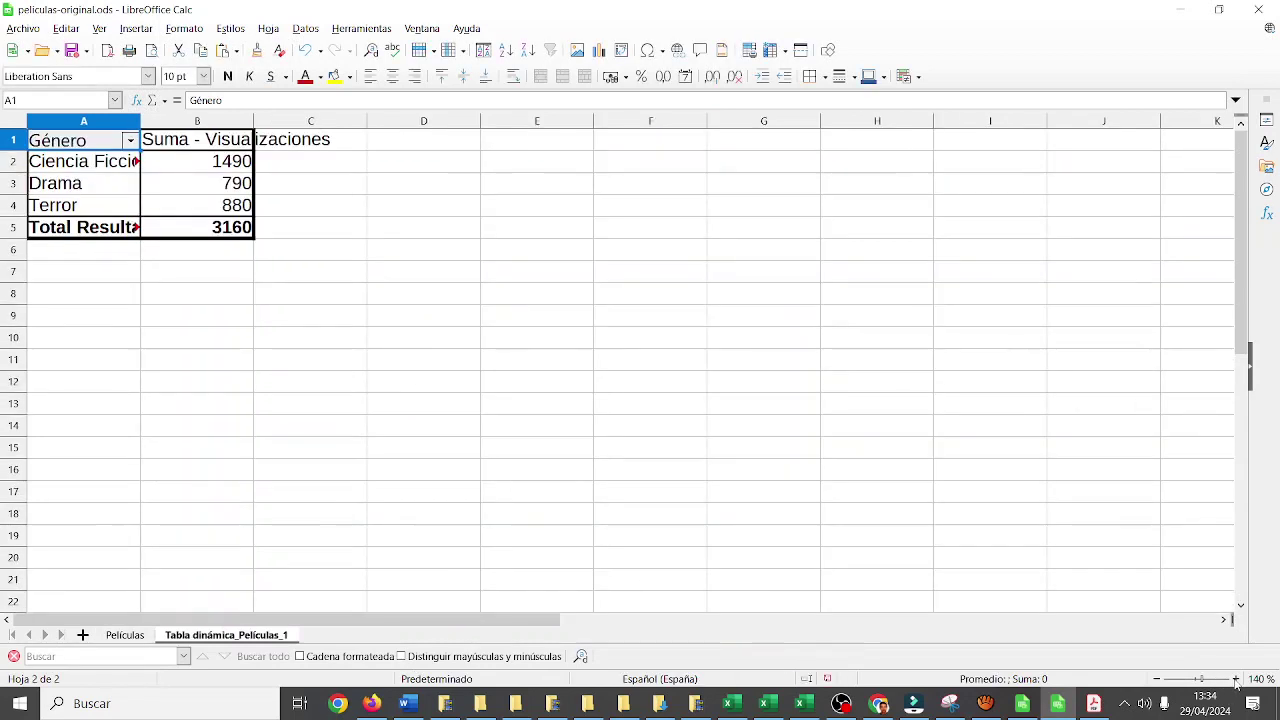
click(1237, 681)
click(1237, 681)
click(1237, 681)
click(1237, 681)
click(1237, 681)
click(1237, 681)
click(1237, 681)
click(1237, 681)
click(1237, 681)
click(1237, 681)
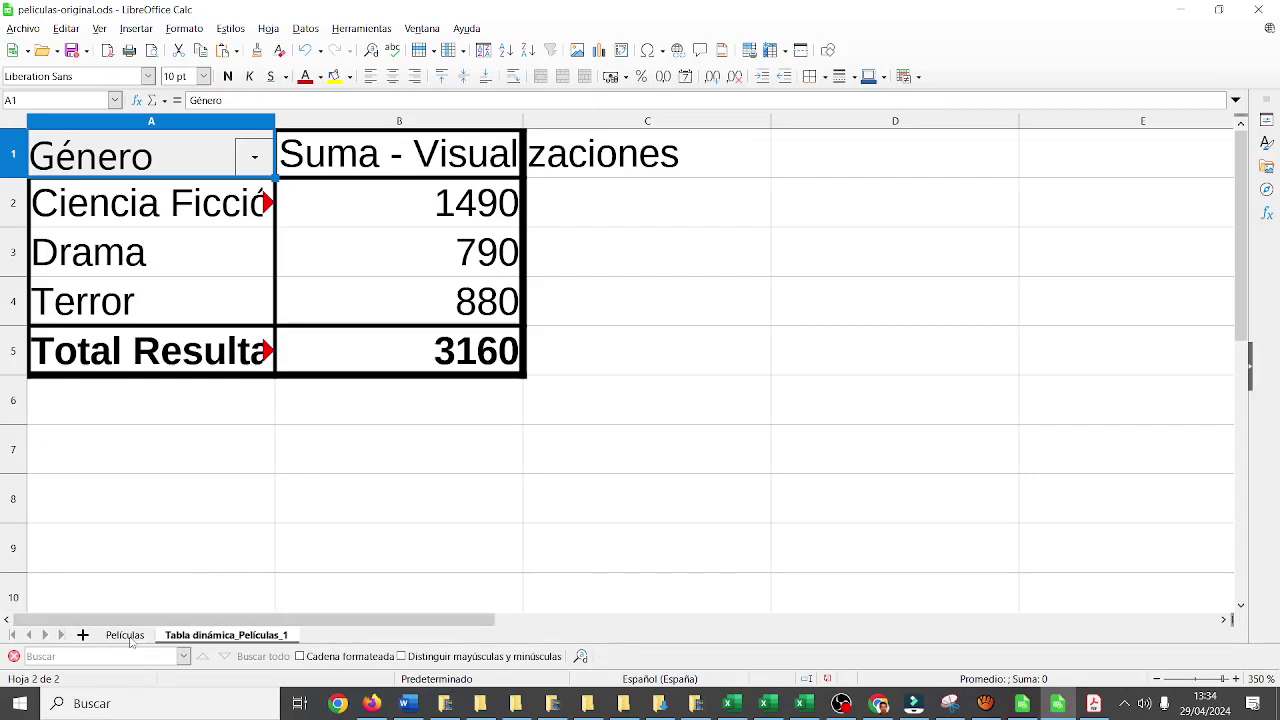
Return to the Película data on the Películas sheet and start a second pivot table from range A1:E21
click(128, 636)
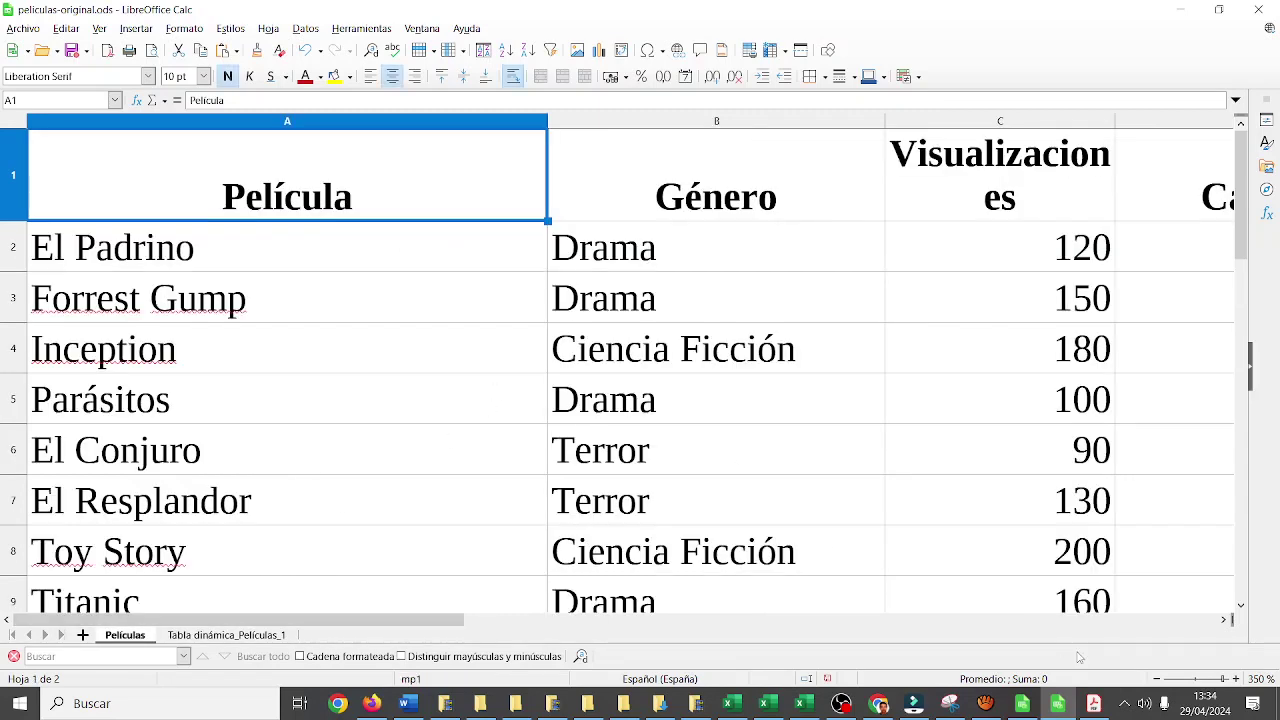
click(1157, 679)
click(1157, 679)
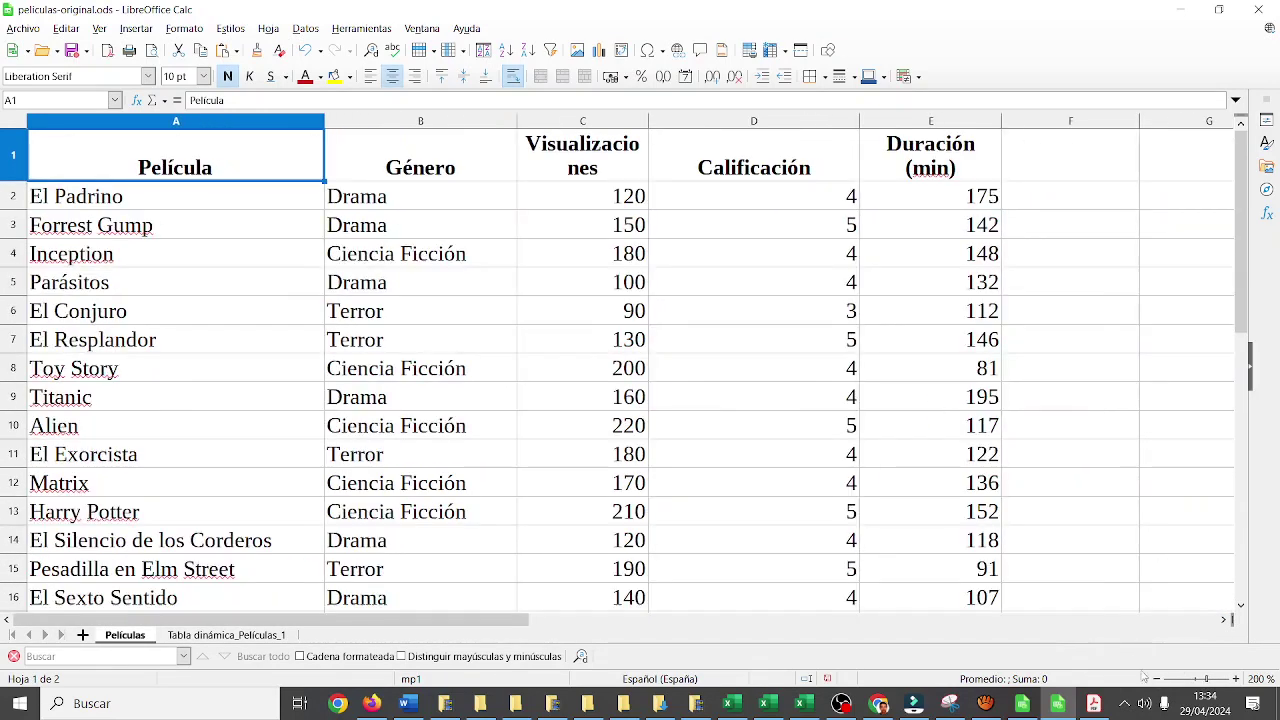
click(1157, 679)
click(1157, 679)
click(1157, 679)
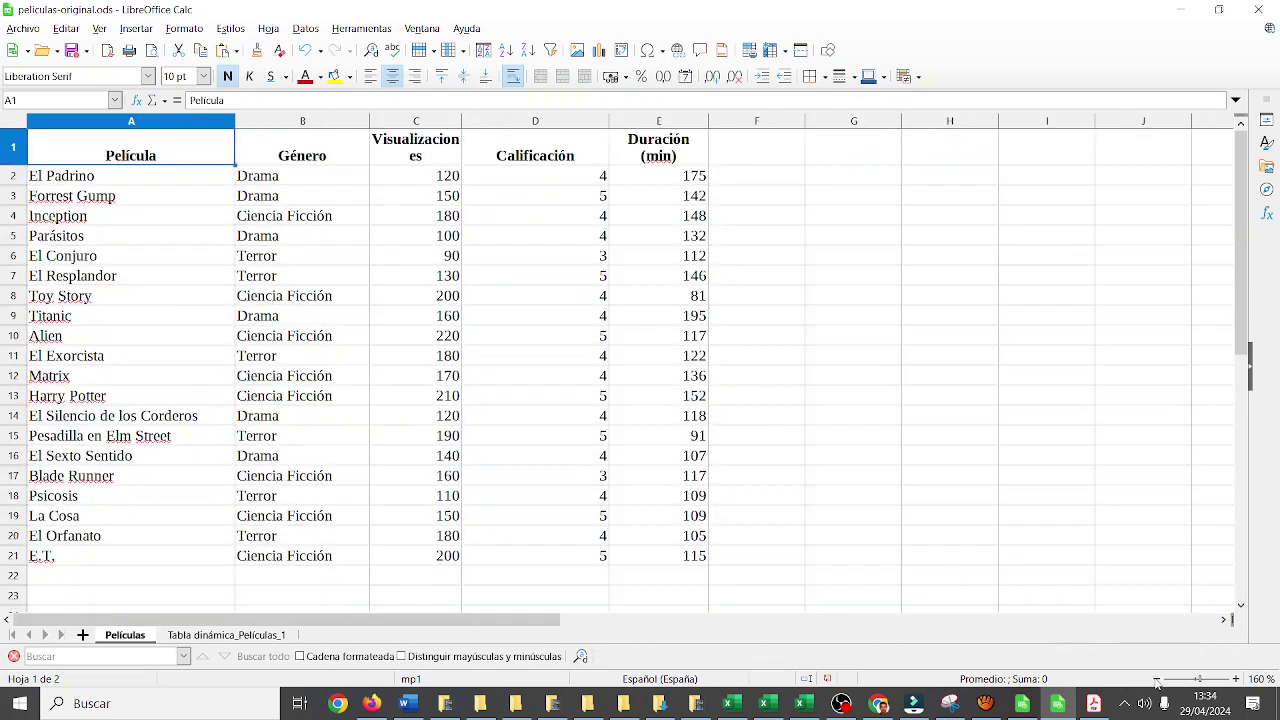
click(1157, 679)
drag(170, 157, 620, 527)
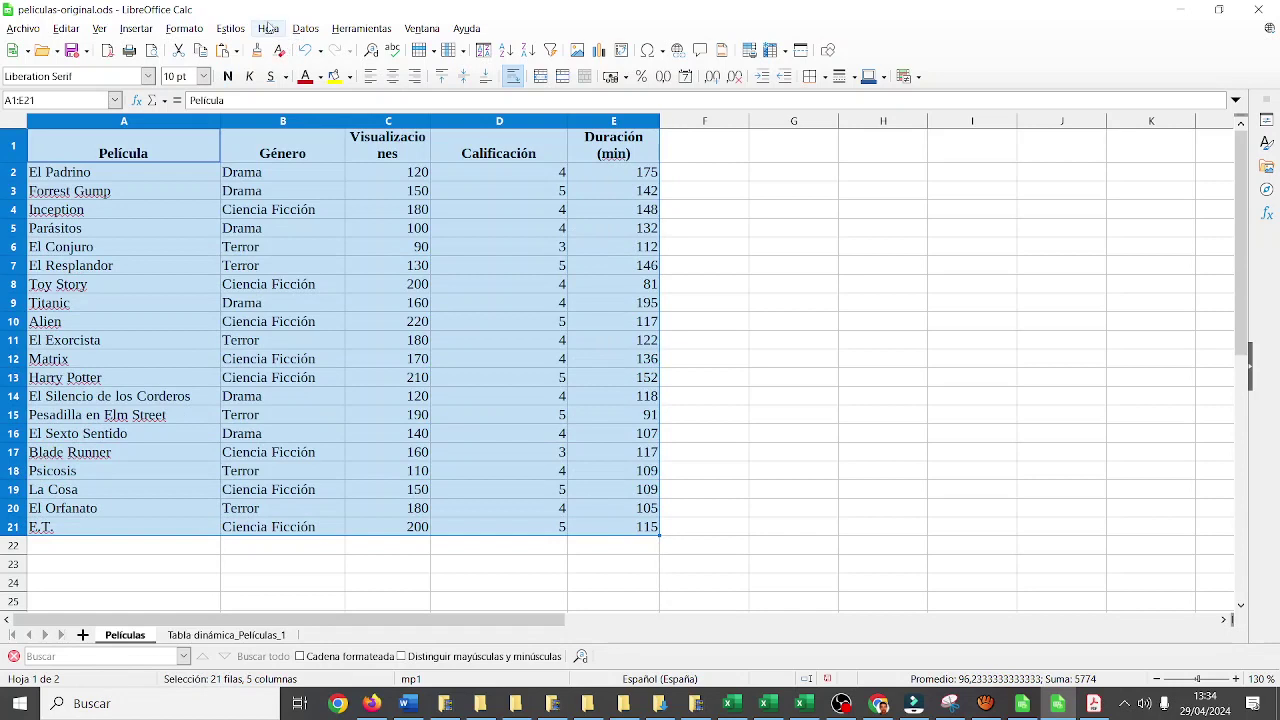
click(305, 28)
mouse_move(340, 185)
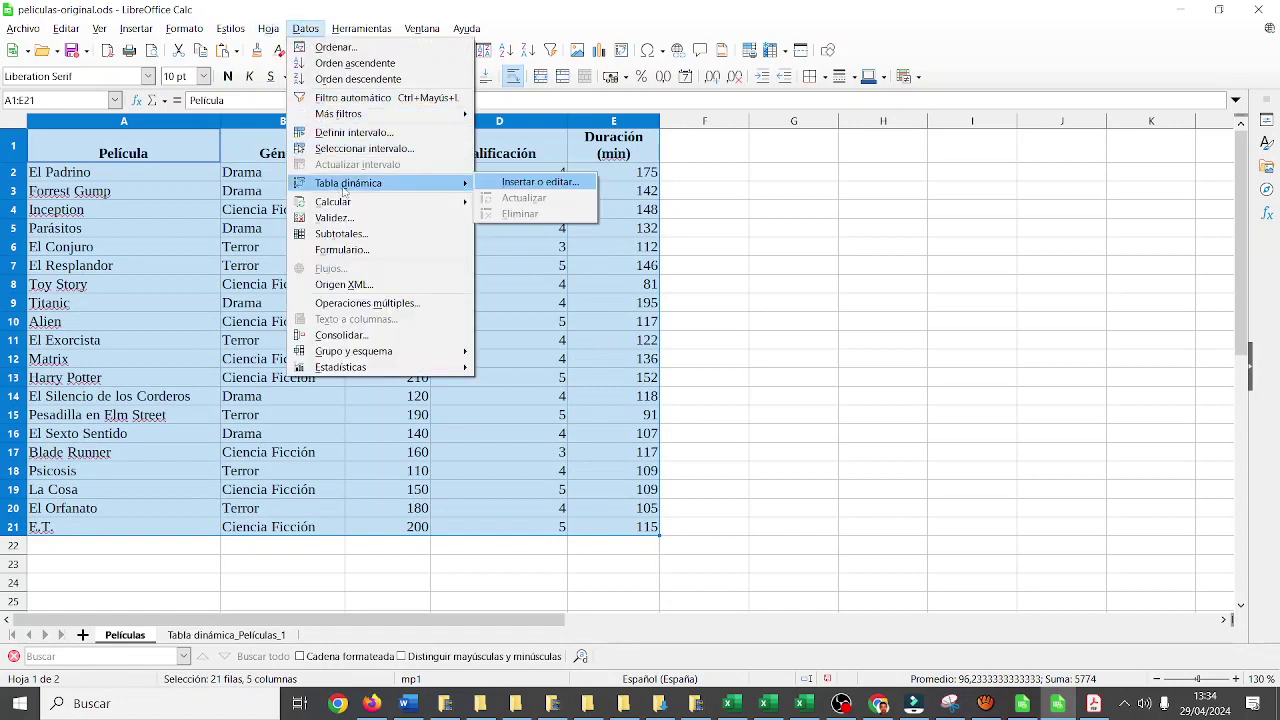
click(515, 186)
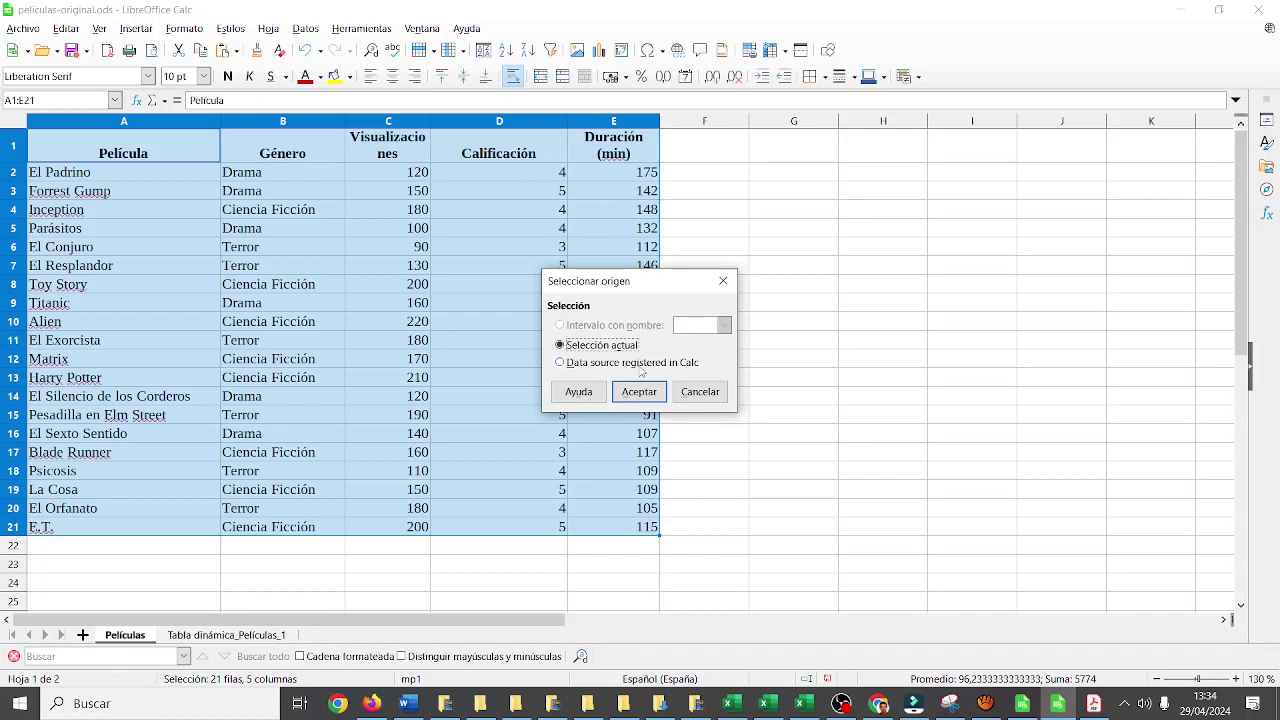
click(640, 392)
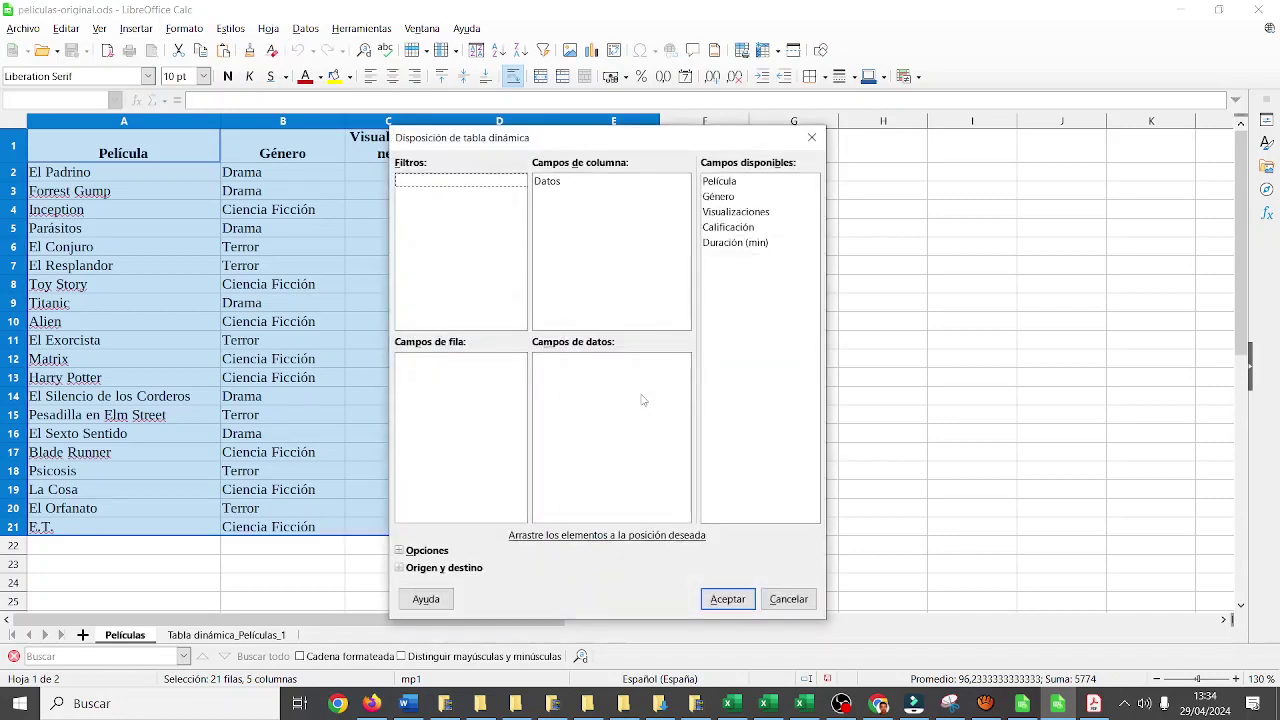
Create the second pivot table with Género as row field and the sum of Calificación as data field
drag(741, 197, 468, 398)
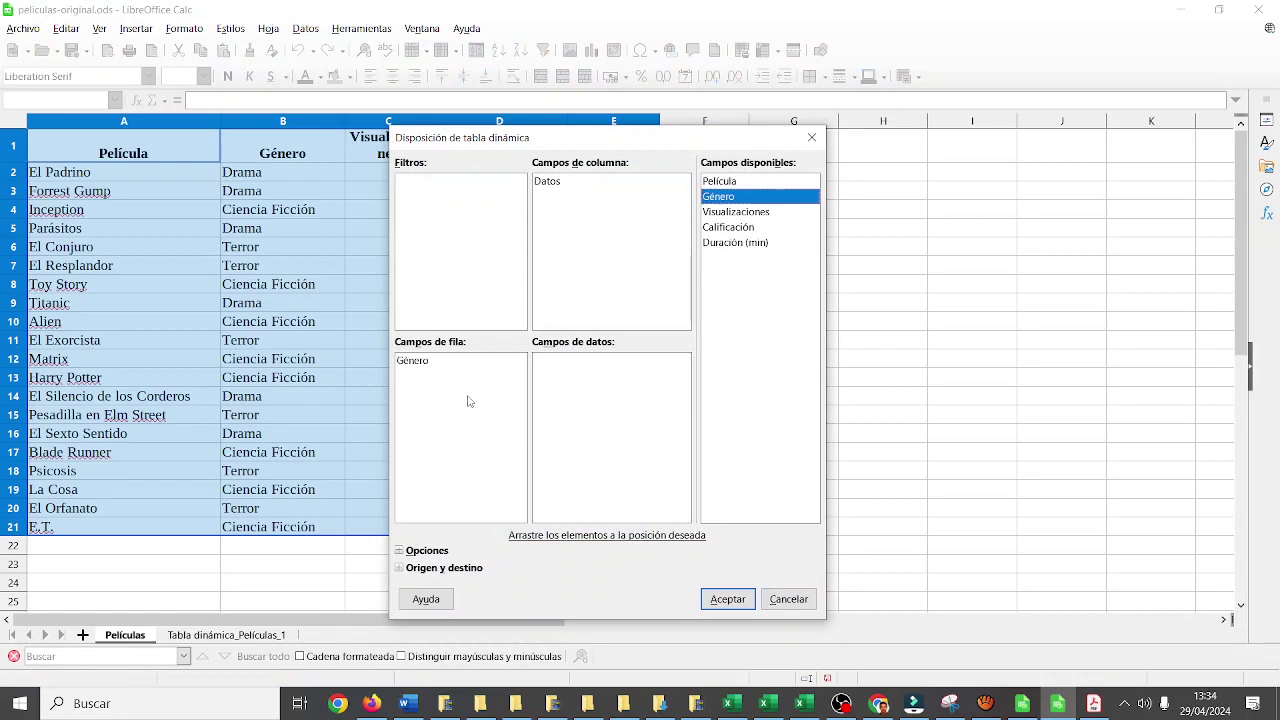
click(747, 230)
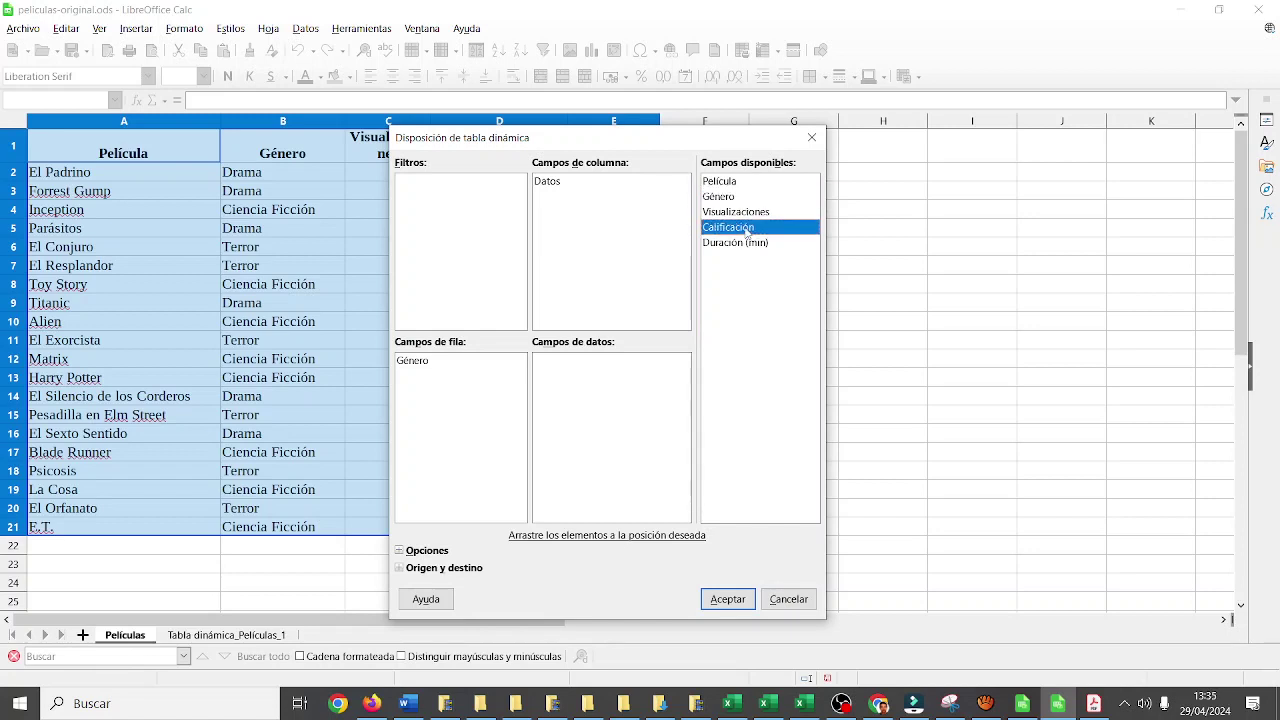
drag(747, 230, 634, 396)
click(726, 601)
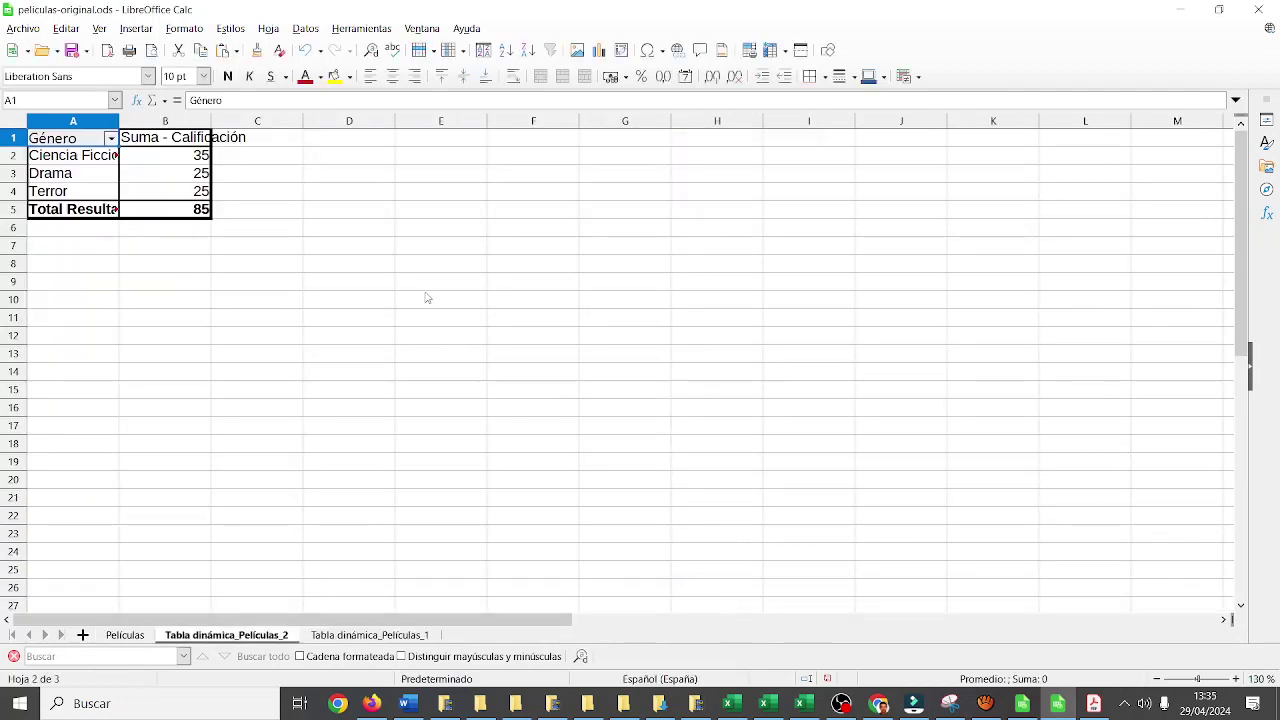
Examine the pivot table with the summed Calificación for each Género
click(1236, 679)
click(1236, 679)
click(1236, 679)
click(1236, 679)
click(1236, 679)
click(1236, 679)
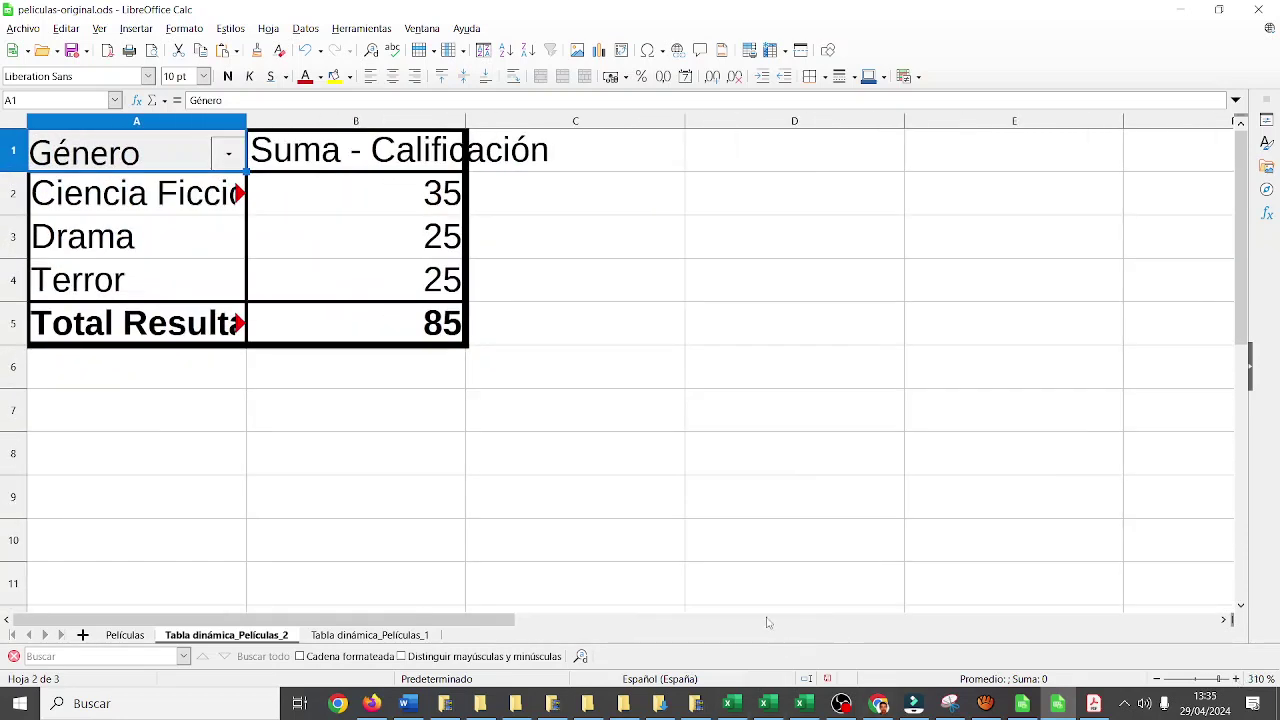
Go back to the Películas sheet and start a third pivot table from the selected range A1:E21
click(125, 635)
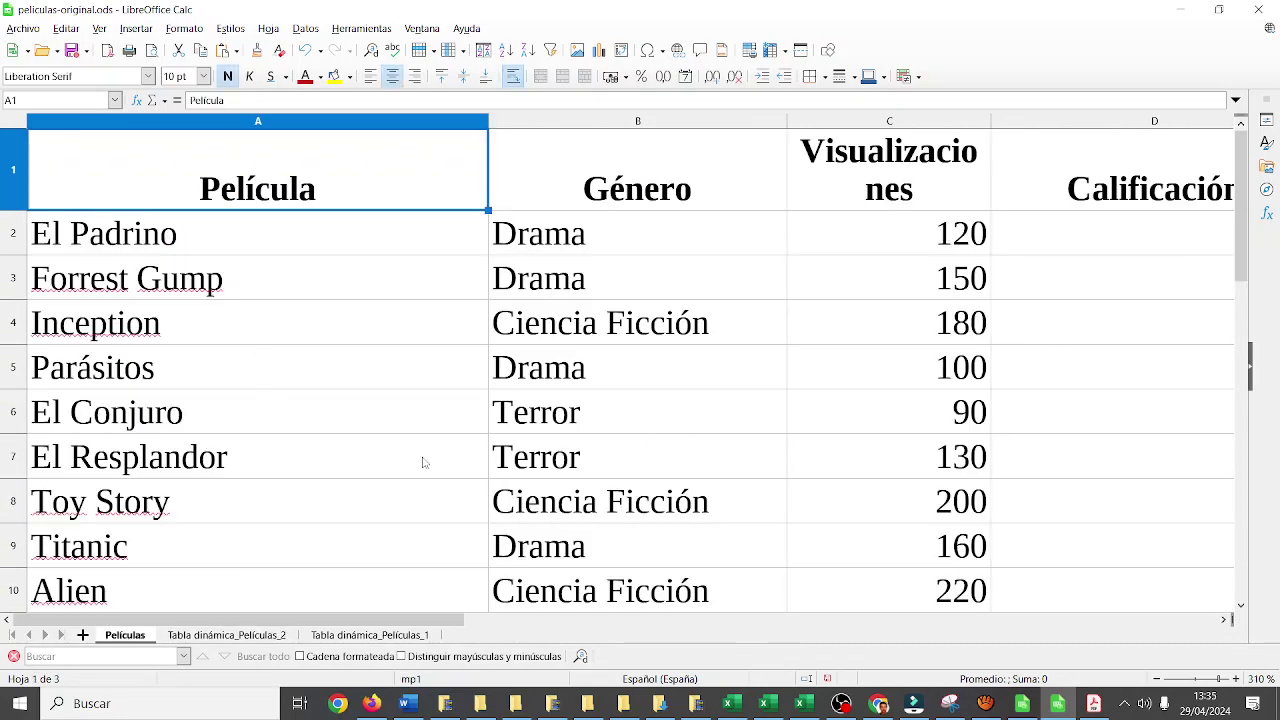
click(1157, 679)
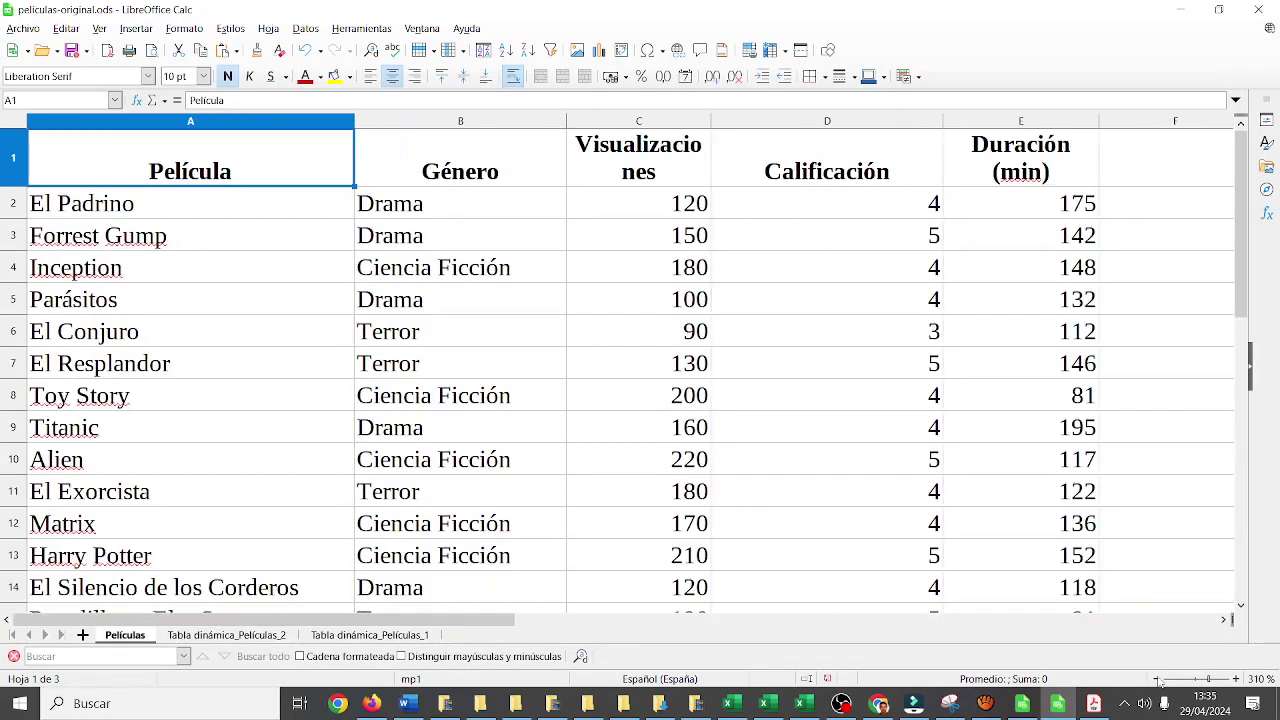
click(1157, 679)
click(1157, 679)
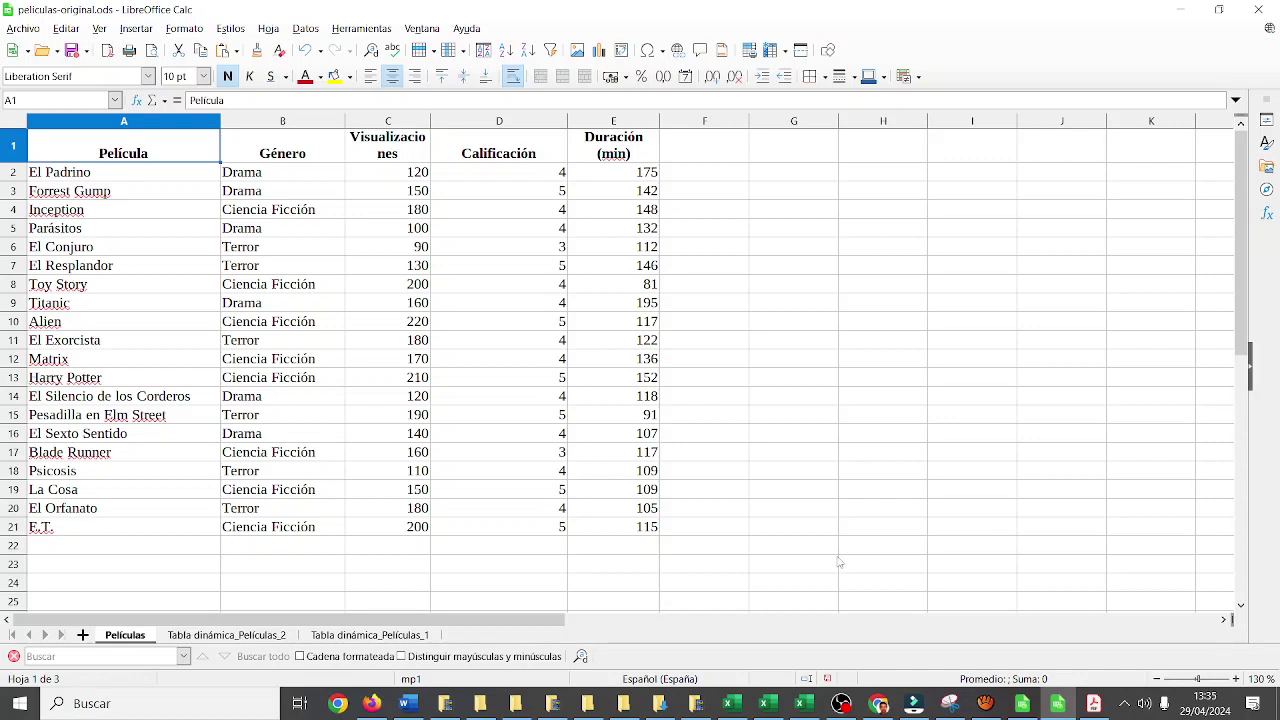
drag(229, 186, 598, 532)
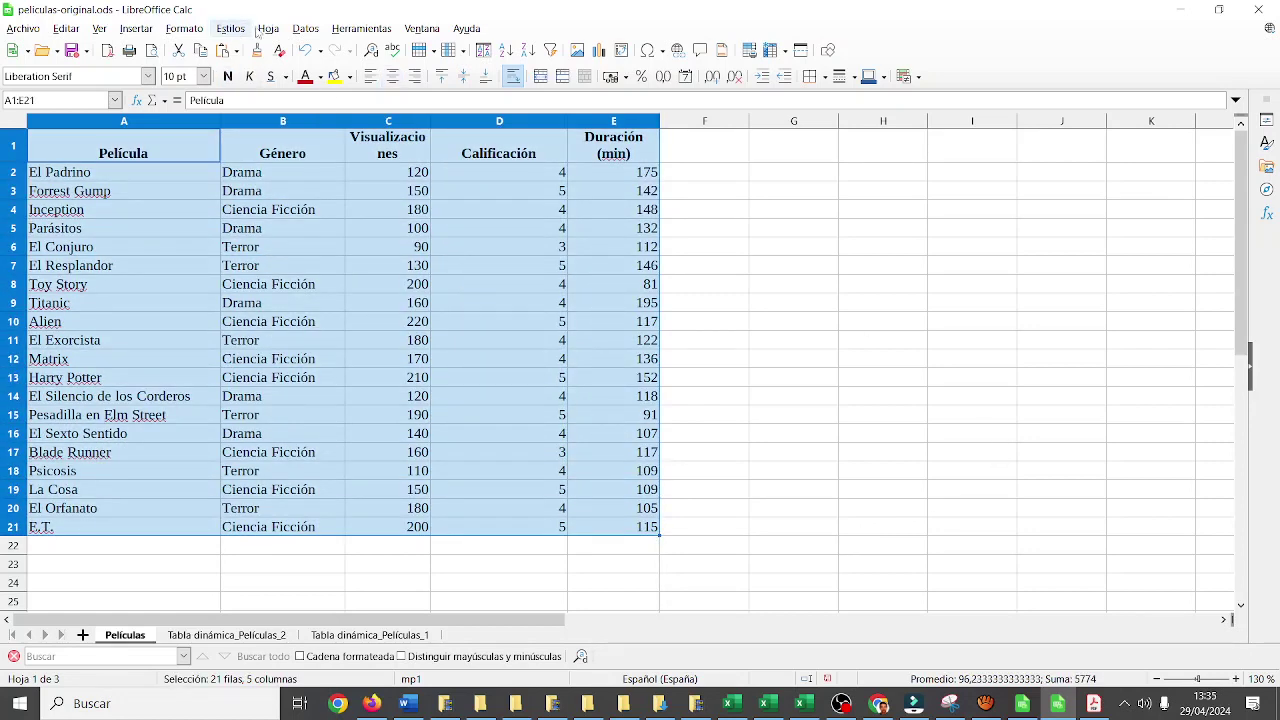
click(305, 28)
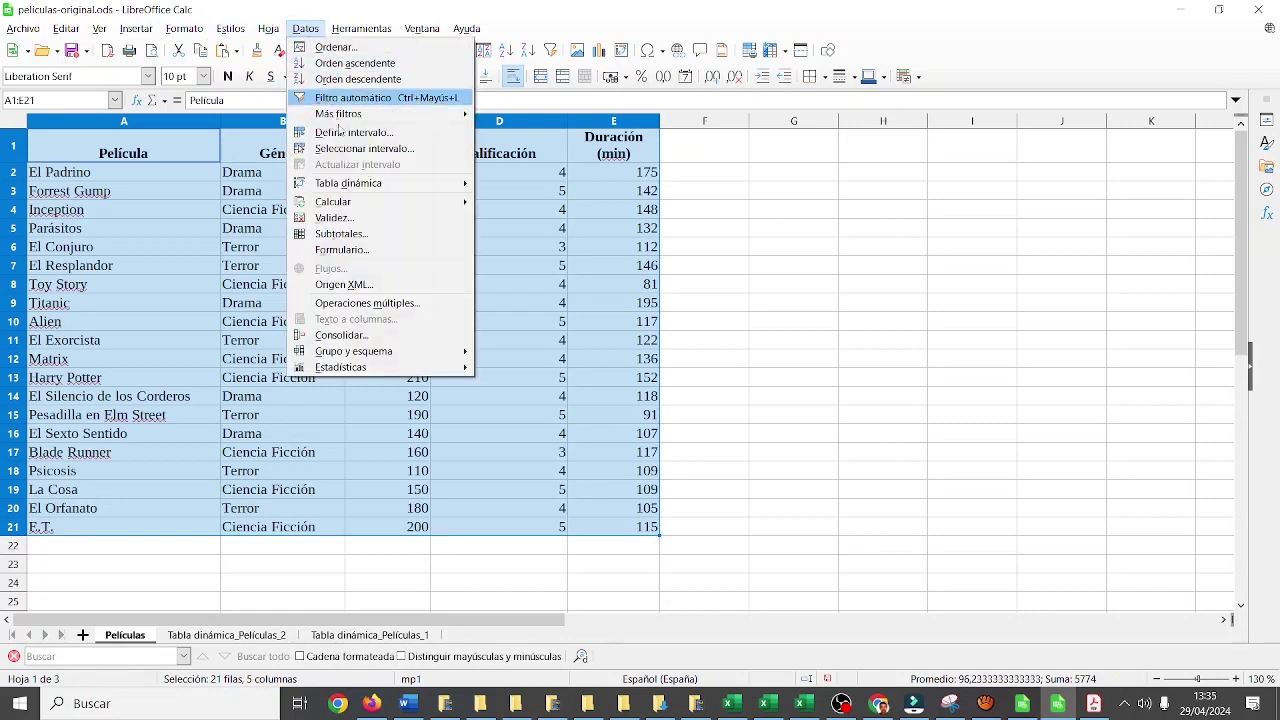
mouse_move(350, 185)
click(520, 183)
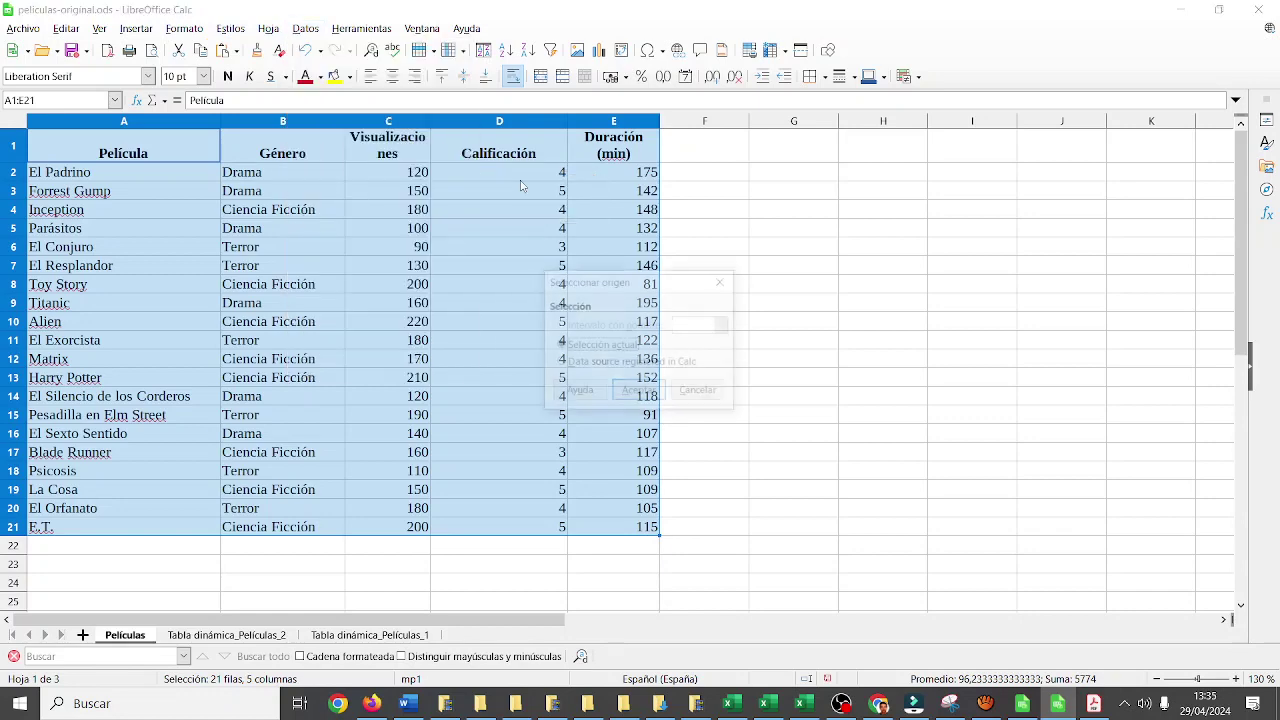
click(617, 393)
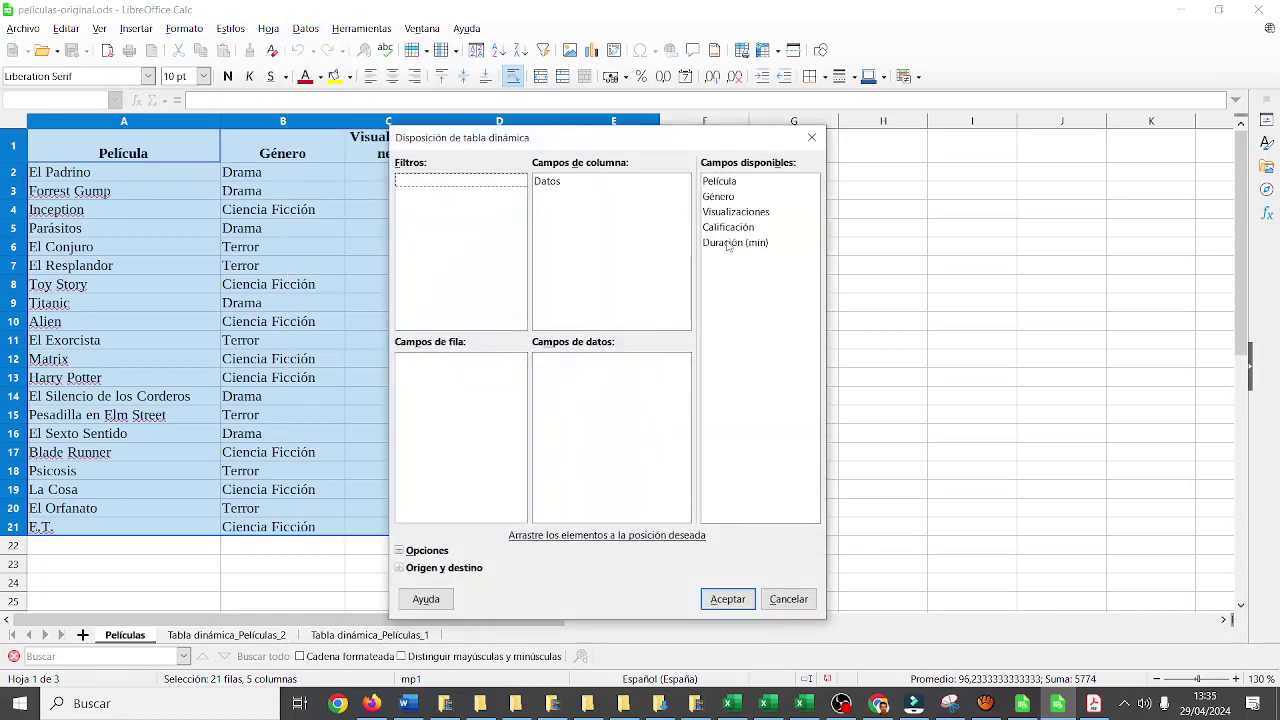
Create the third pivot table with Género as row field and the sum of Visualizaciones as data field
drag(718, 196, 495, 395)
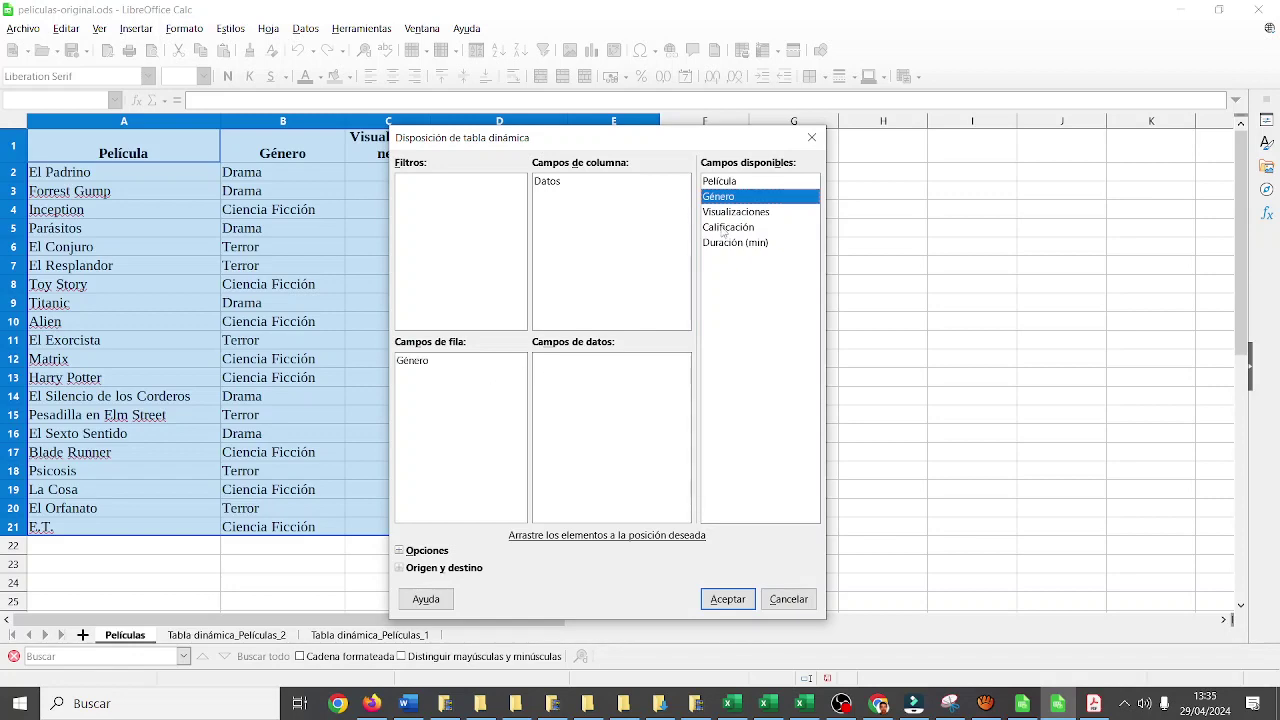
drag(733, 212, 596, 409)
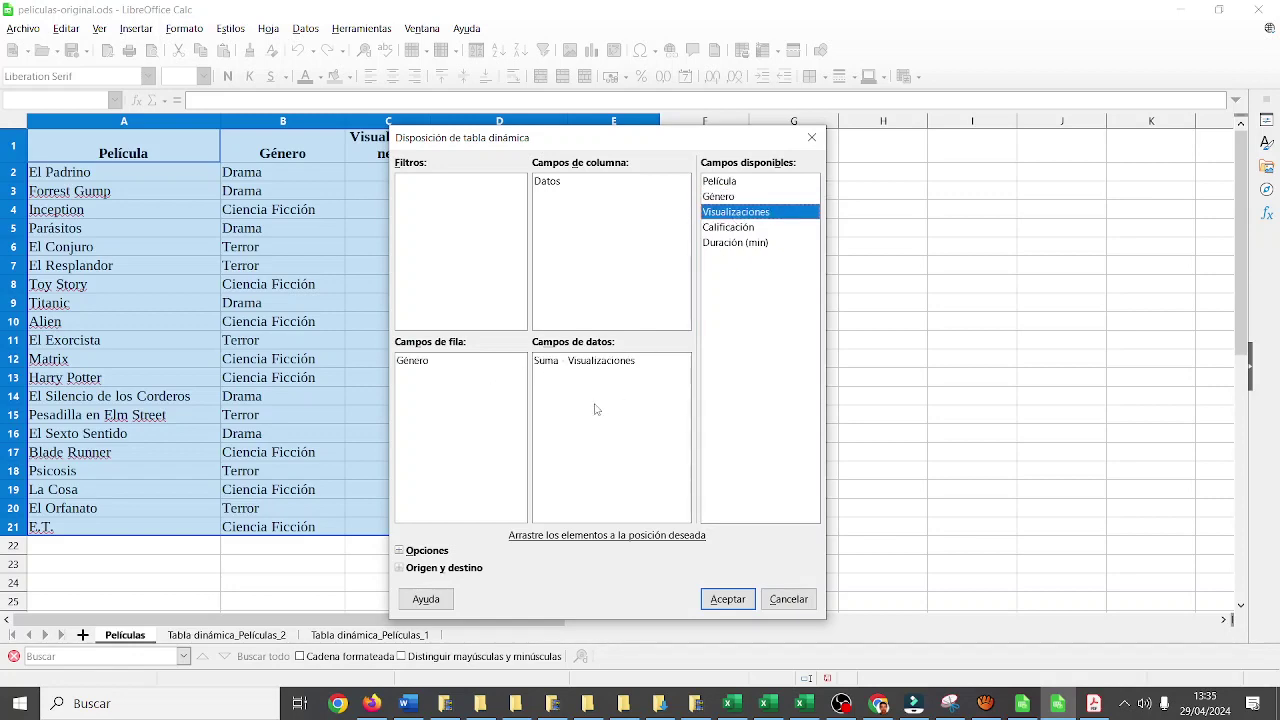
click(727, 592)
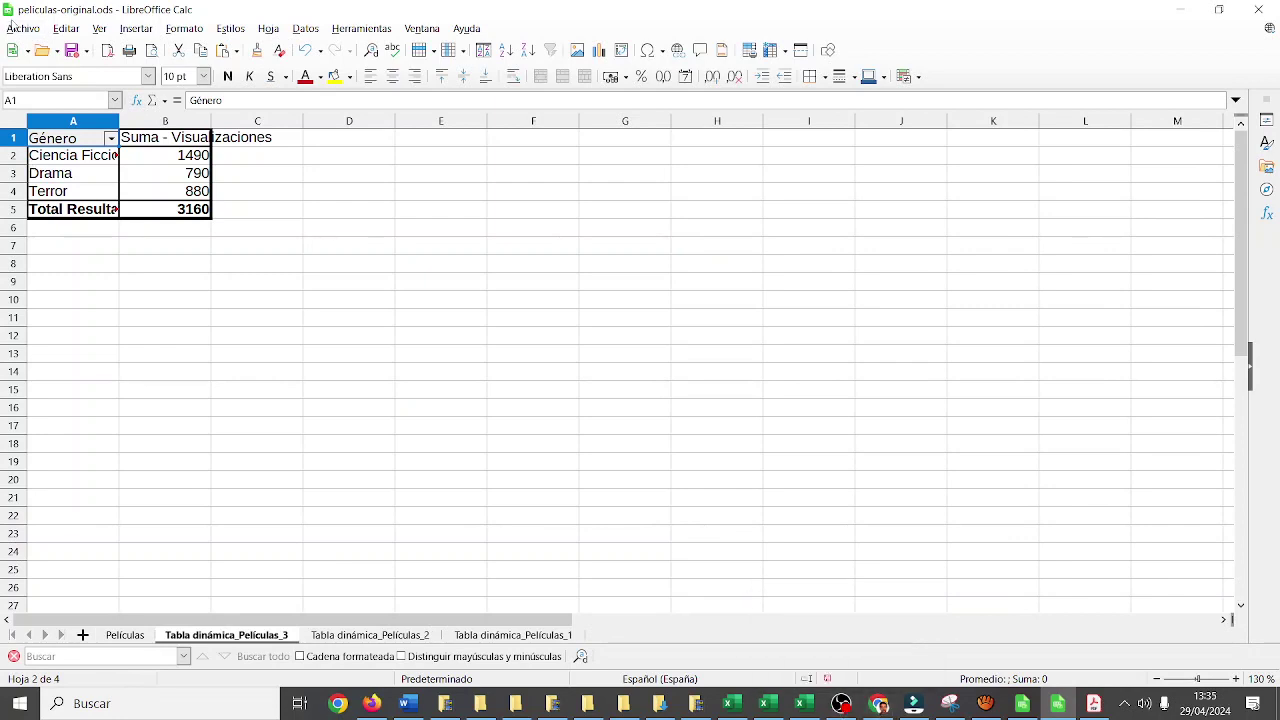
Save a copy of the spreadsheet in the cienciadedatos folder under the name peliculas-original-adayjl.ods
click(14, 27)
click(40, 214)
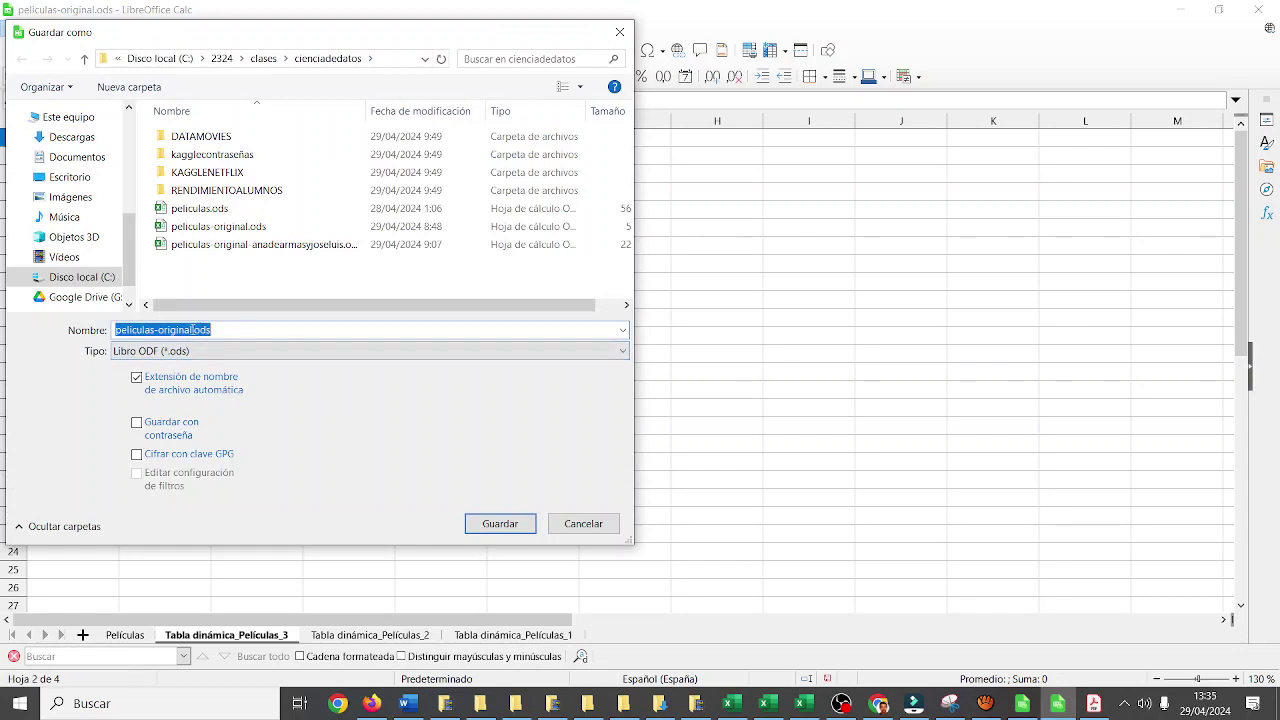
click(193, 329)
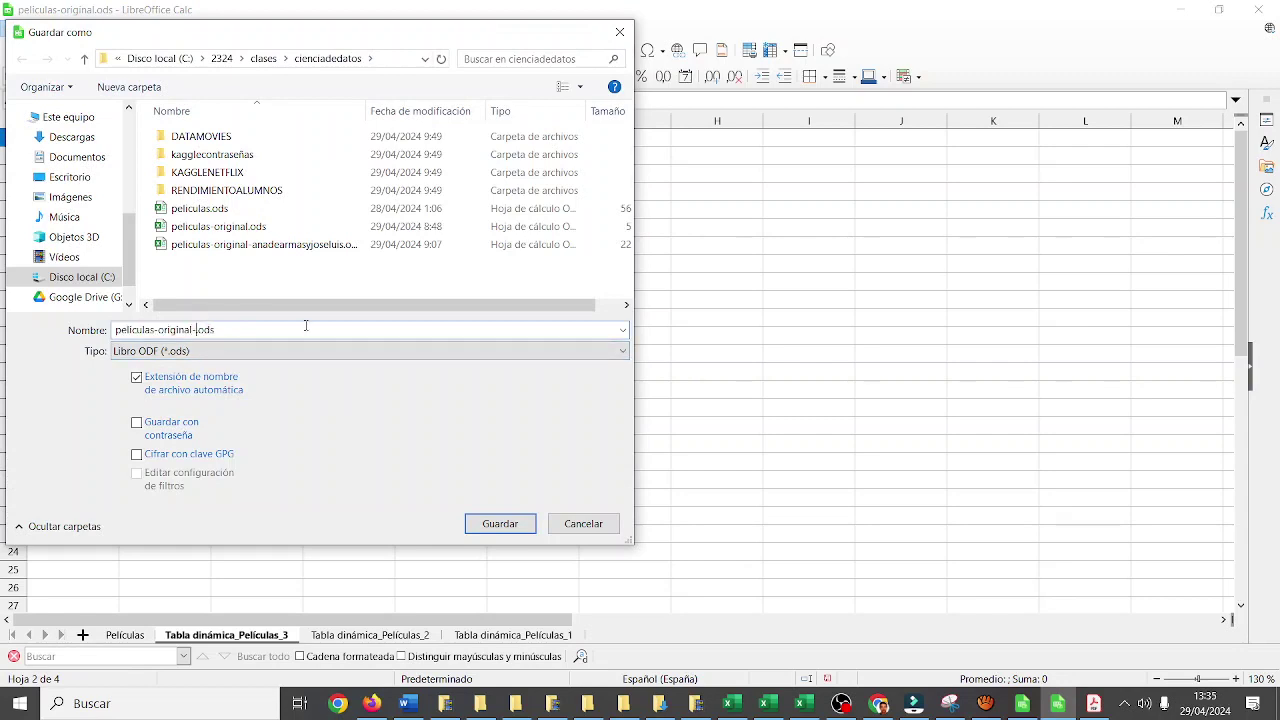
text(-adayjl)
key(Return)
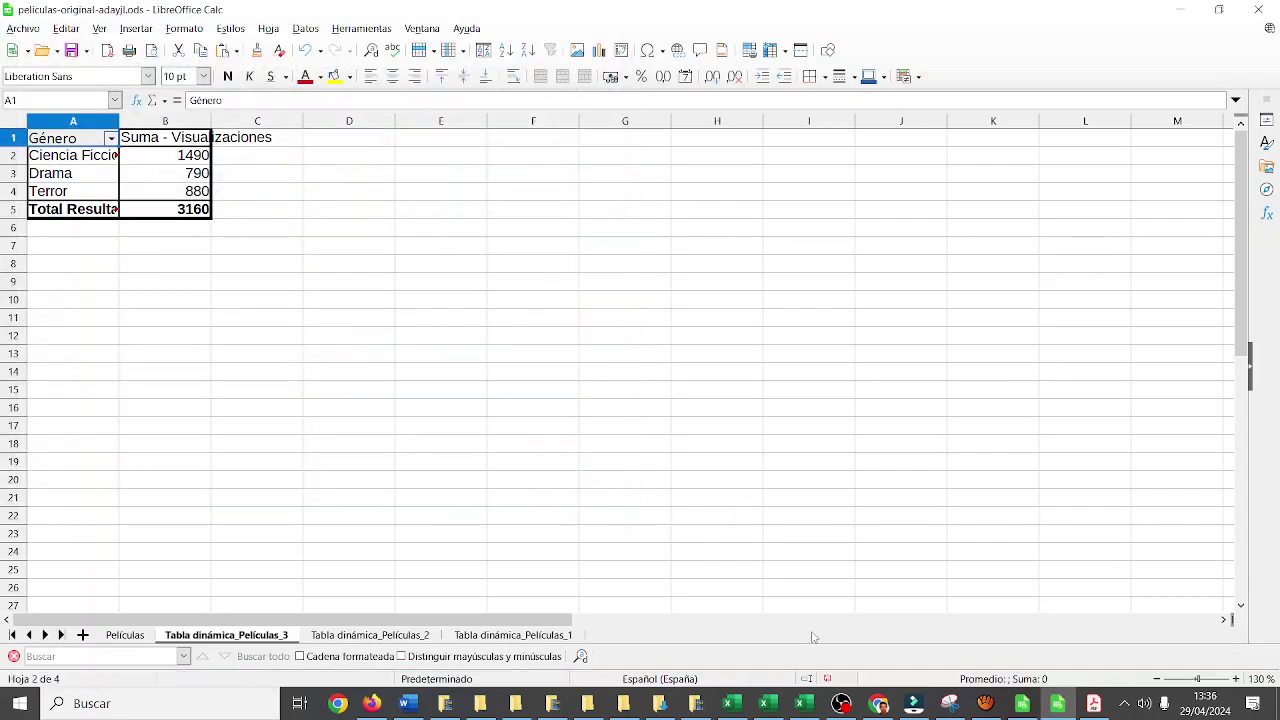